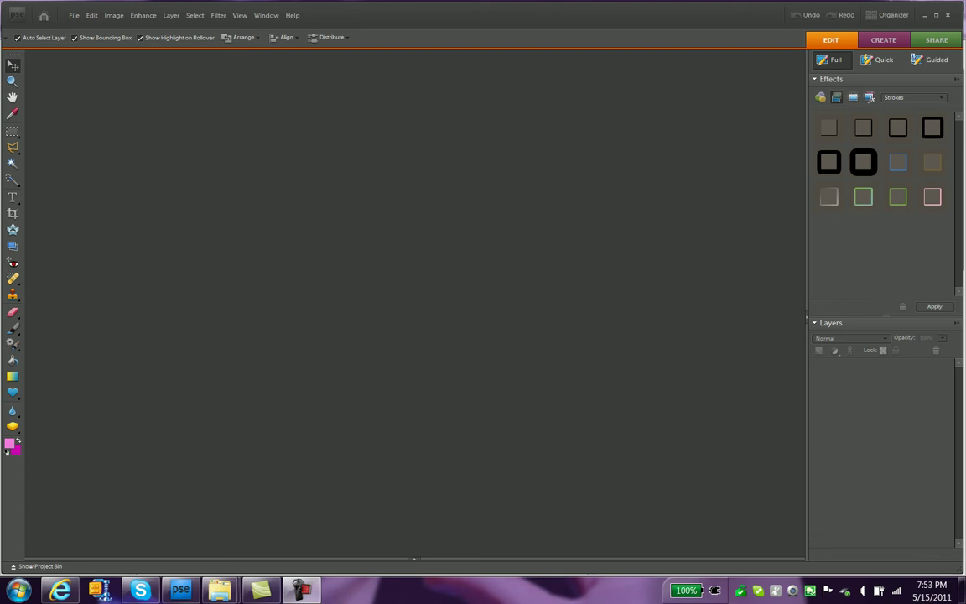
# Step: Open selenapho.jpg from My Pictures in the Editor
pyautogui.click(73, 15)
pyautogui.click(92, 41)
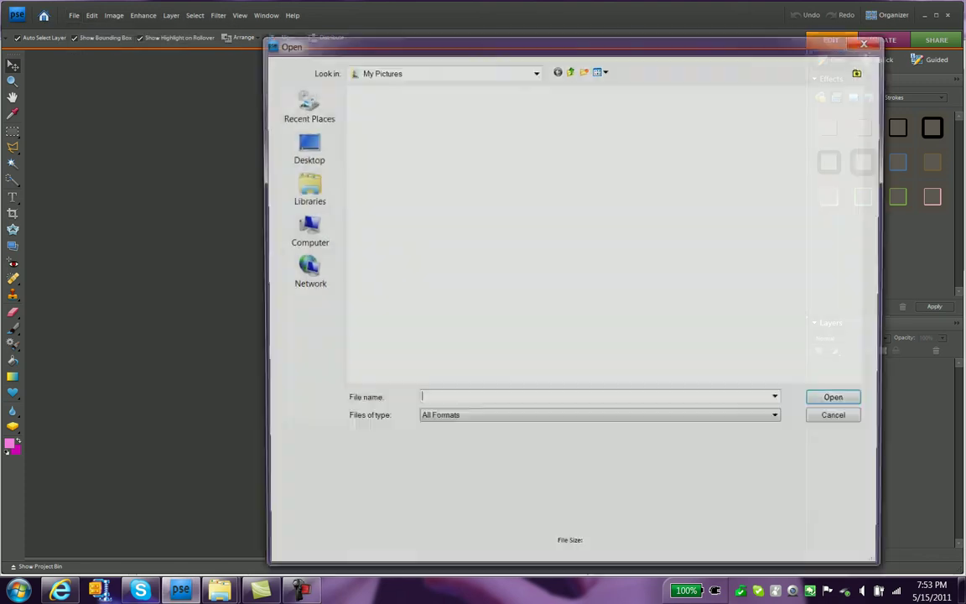
pyautogui.write('selena')
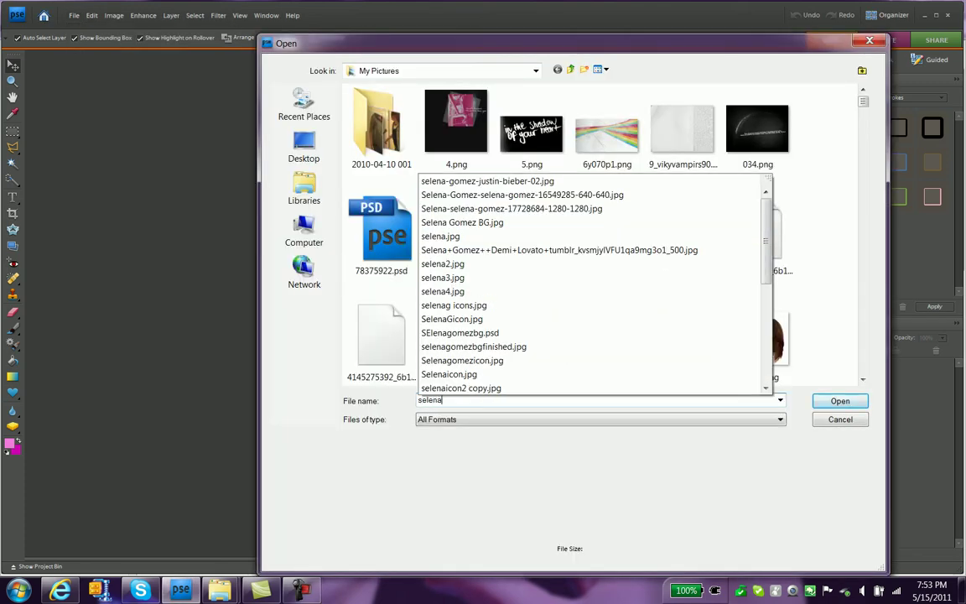
pyautogui.write('pho')
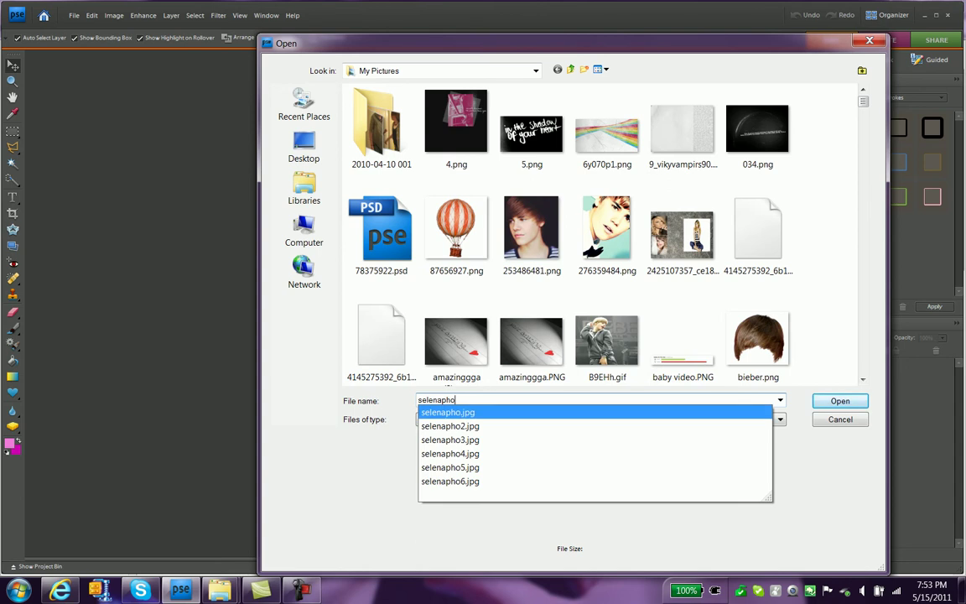
pyautogui.press('Return')
pyautogui.press('Return')
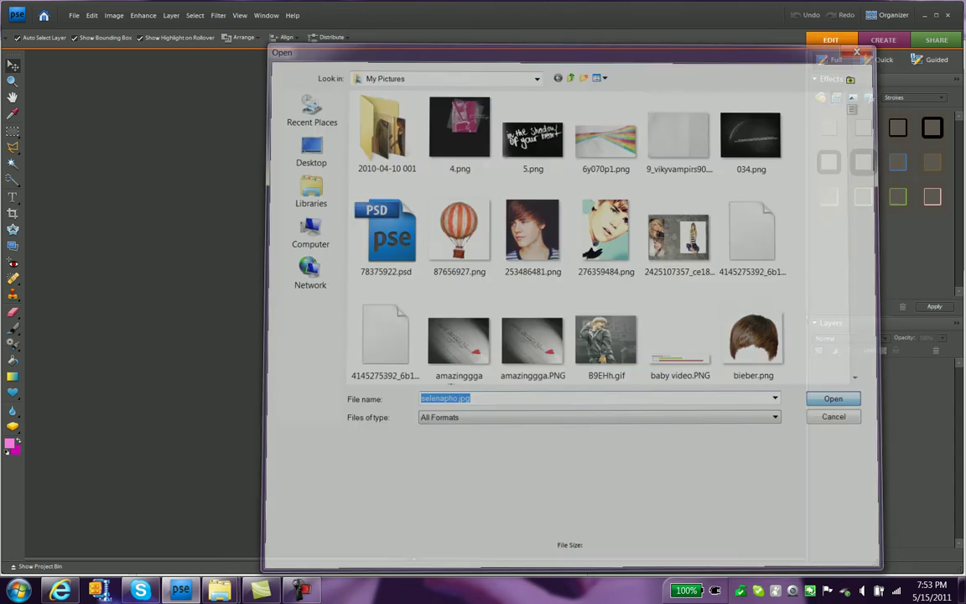
pyautogui.click(71, 15)
pyautogui.click(71, 15)
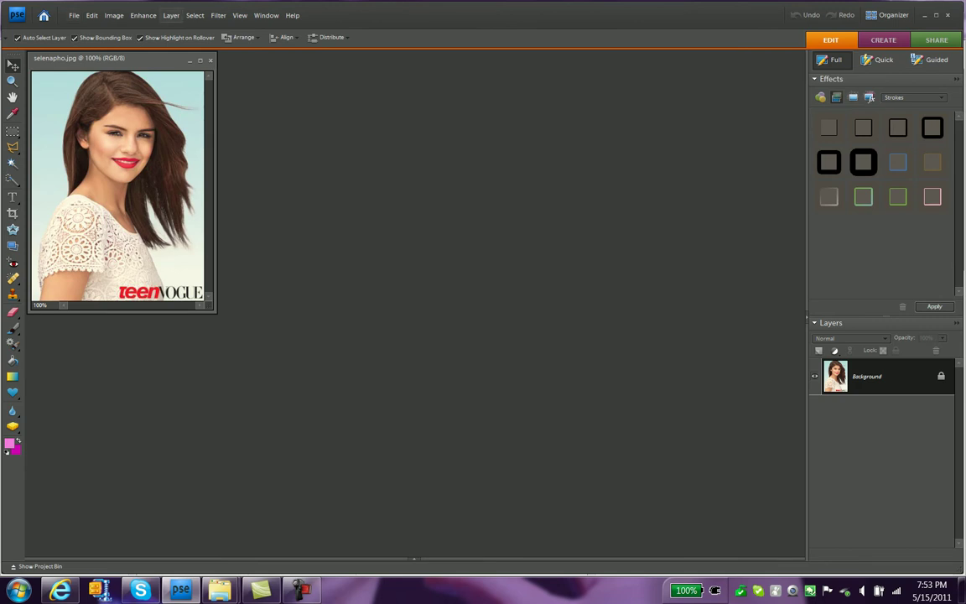
# Step: Open selenapho2.jpg as a second image window
pyautogui.click(73, 15)
pyautogui.click(105, 41)
pyautogui.write('selenapho2')
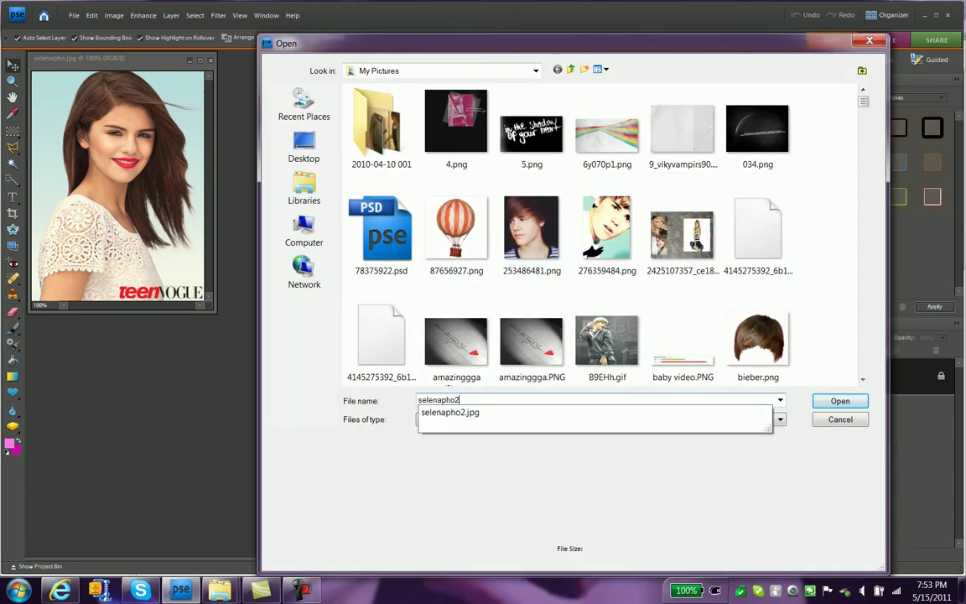
pyautogui.press('Down')
pyautogui.press('Return')
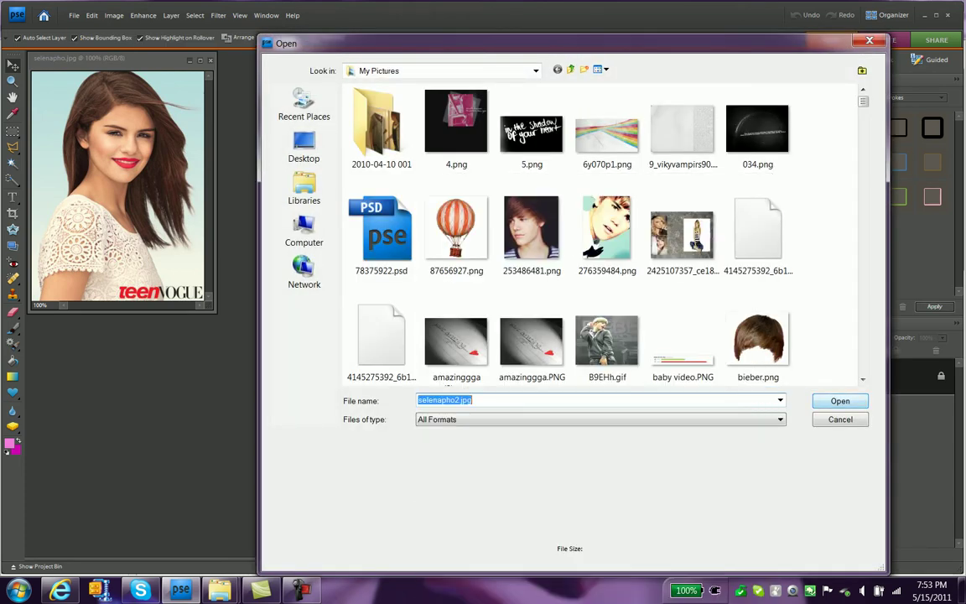
pyautogui.press('Return')
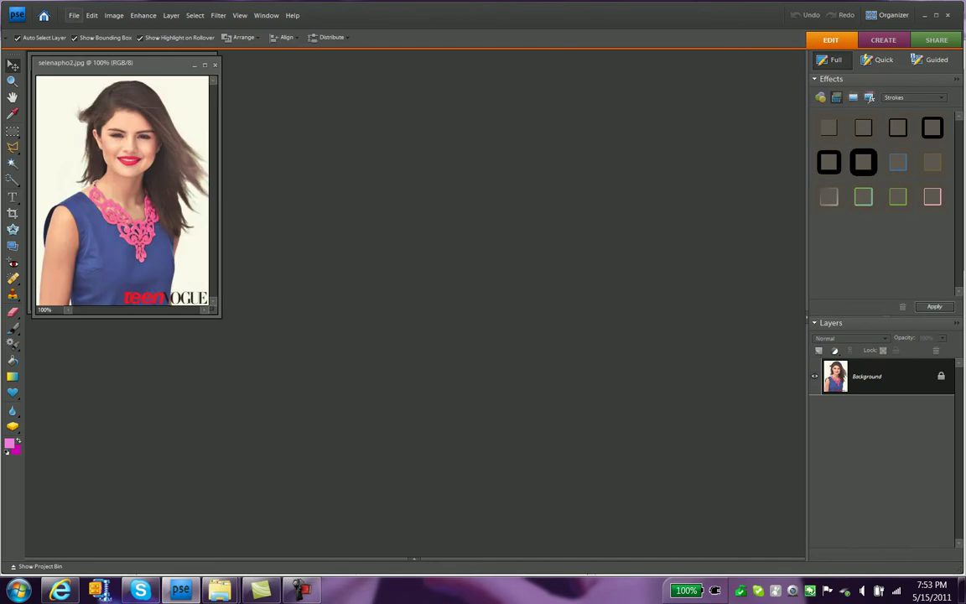
pyautogui.click(73, 15)
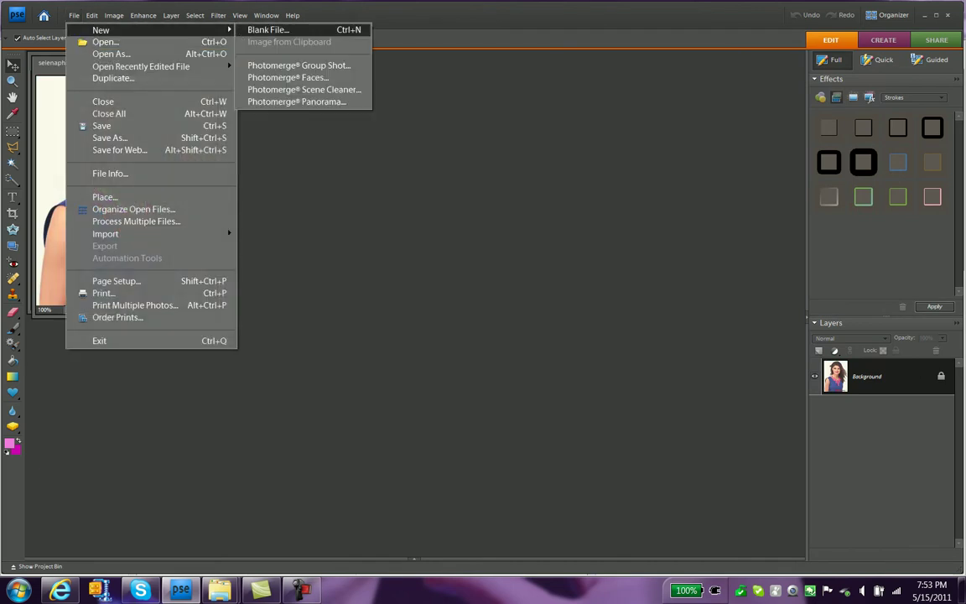
# Step: Create a tall blank Untitled-1 document and move its window aside
pyautogui.click(251, 28)
pyautogui.press('Escape')
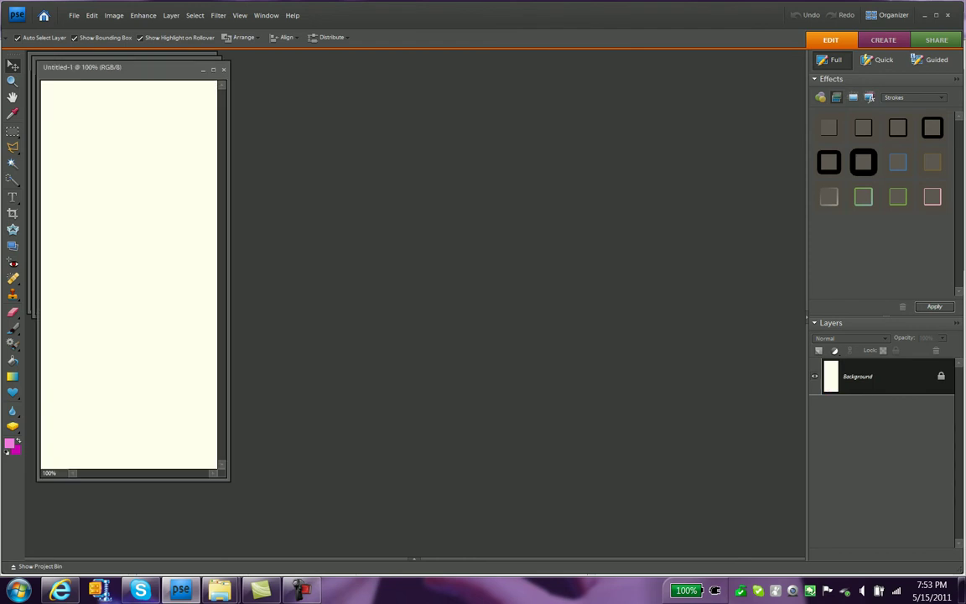
pyautogui.moveTo(84, 67); pyautogui.dragTo(429, 57)
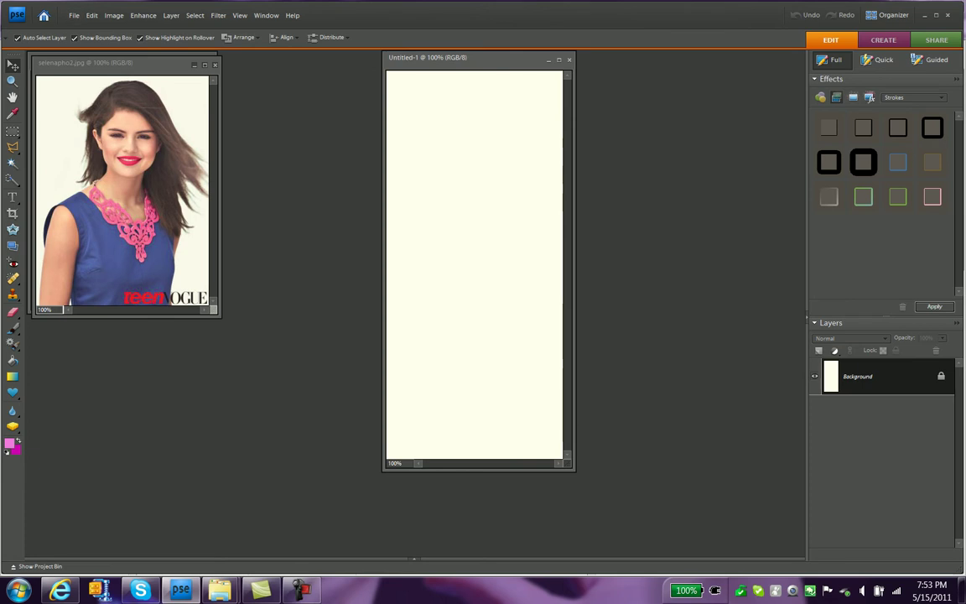
# Step: Drag the kristen_stewart colouring PSD from the Downloads folder into the Editor
pyautogui.click(220, 590)
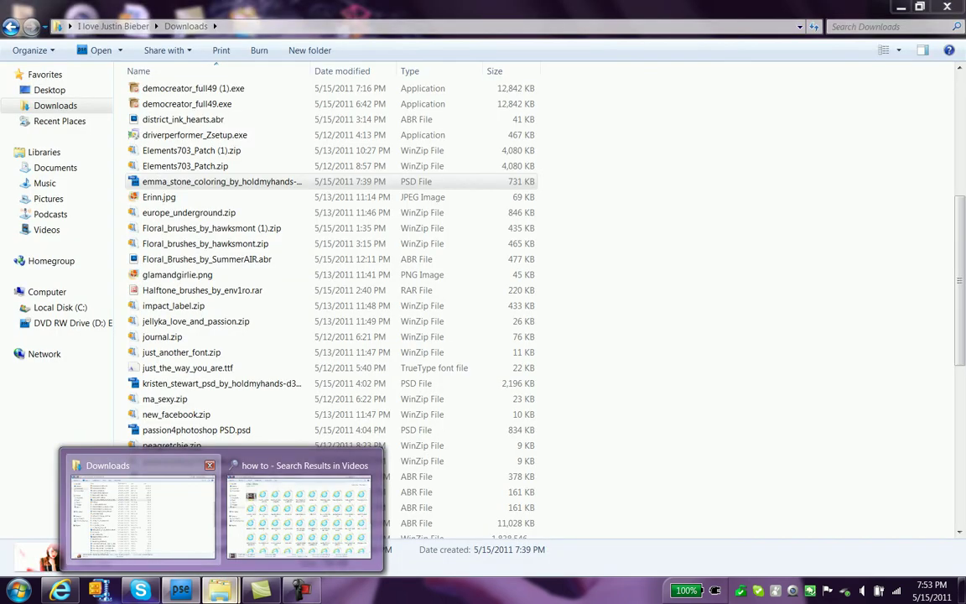
pyautogui.click(143, 511)
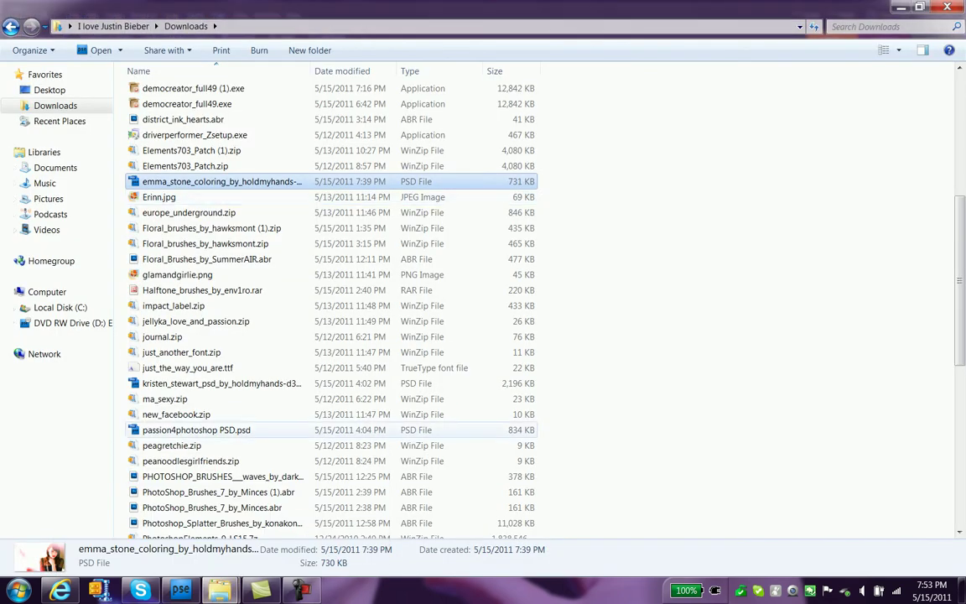
pyautogui.moveTo(218, 383); pyautogui.dragTo(180, 579)
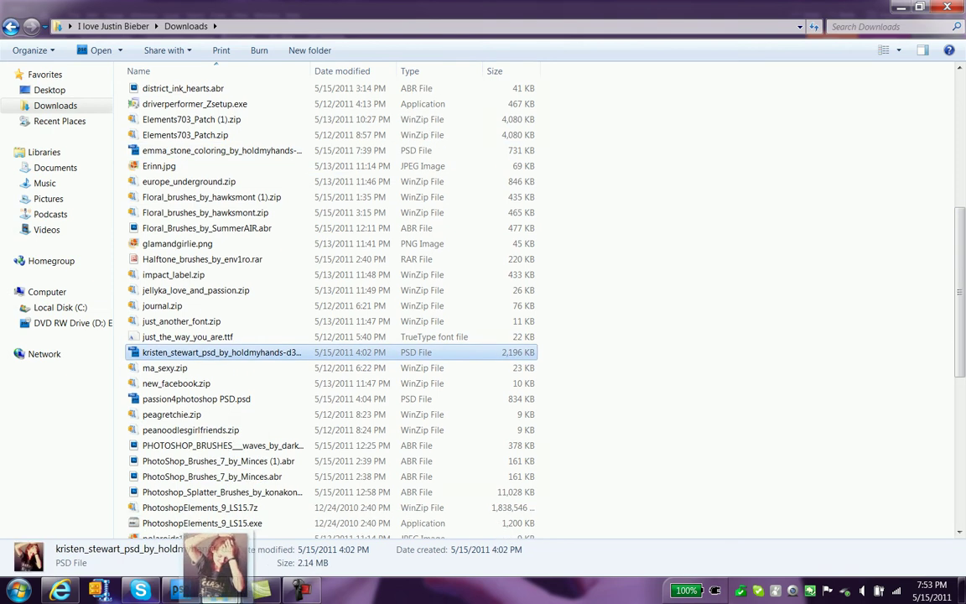
pyautogui.moveTo(164, 533); pyautogui.dragTo(301, 335)
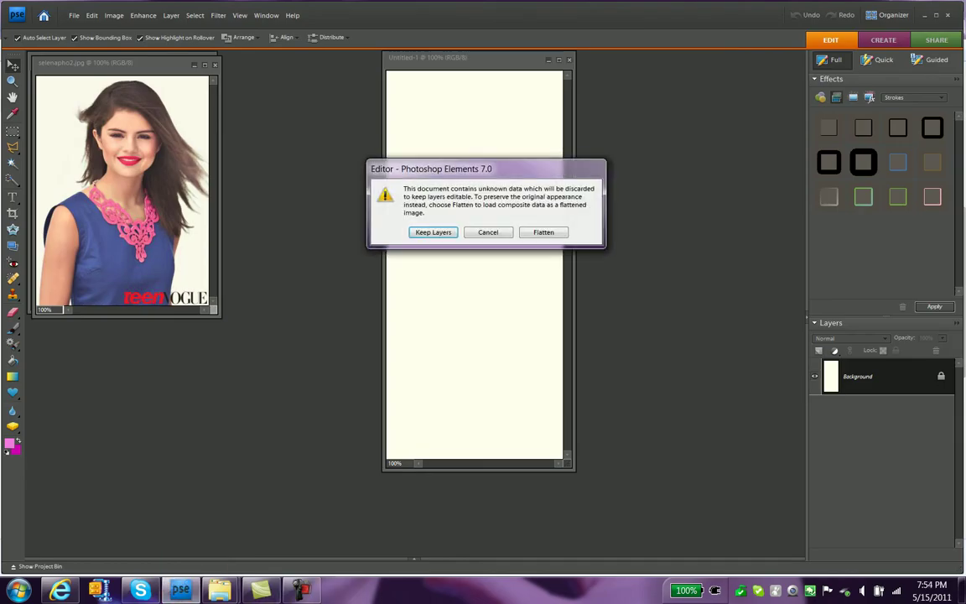
# Step: Open the PSD with its layers kept, centring and enlarging its window
pyautogui.press('Return')
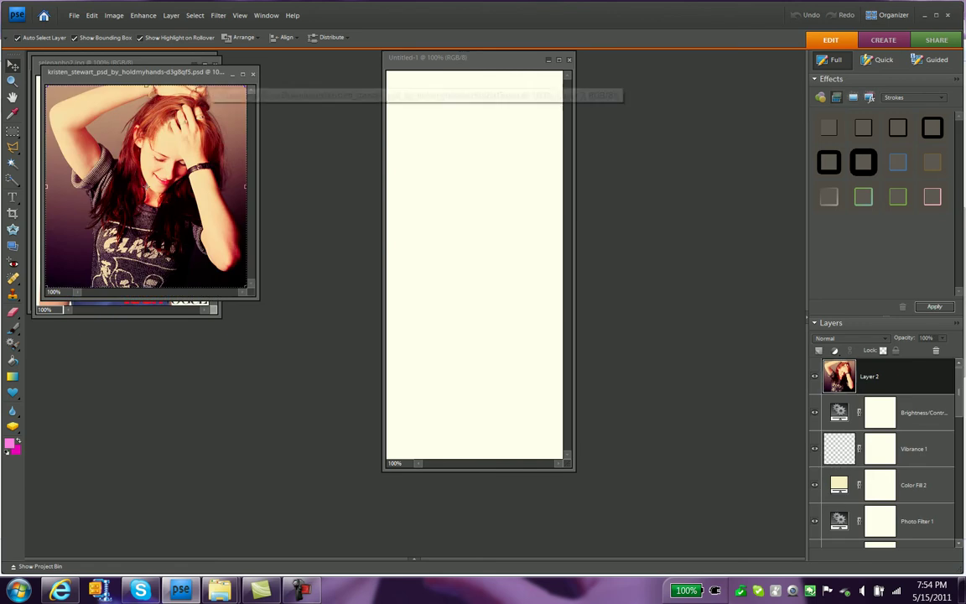
pyautogui.moveTo(142, 73); pyautogui.dragTo(406, 72)
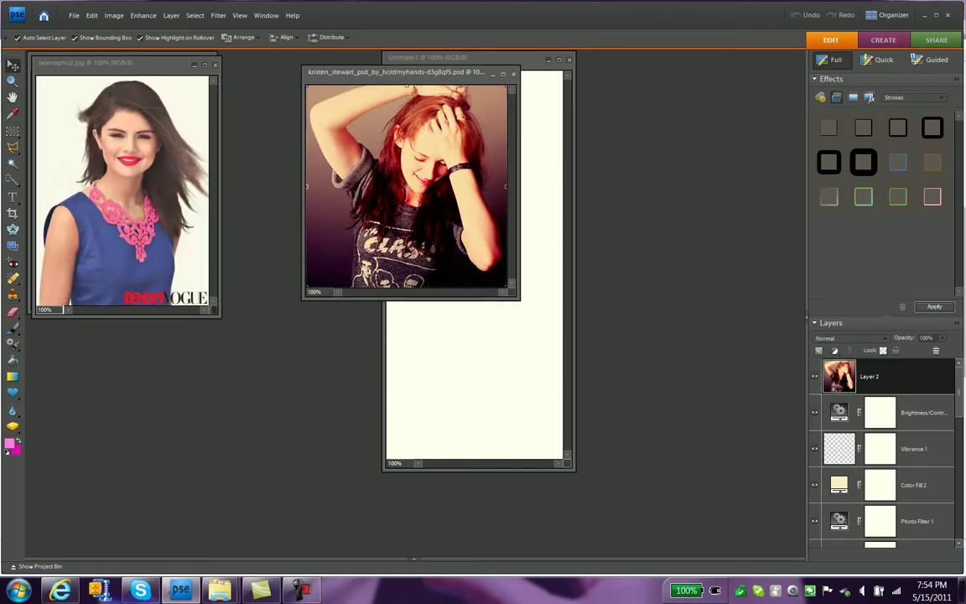
pyautogui.moveTo(518, 298); pyautogui.dragTo(671, 435)
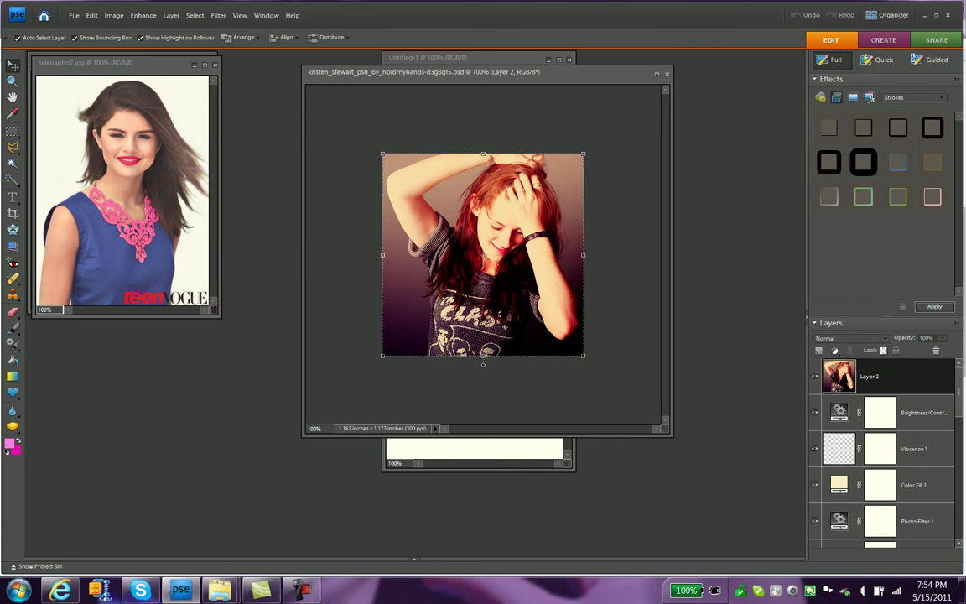
# Step: Add selenapho2 as a layer scaled to 126.4%, nudged down, then delete Layer 2
pyautogui.moveTo(122, 191); pyautogui.dragTo(483, 254)
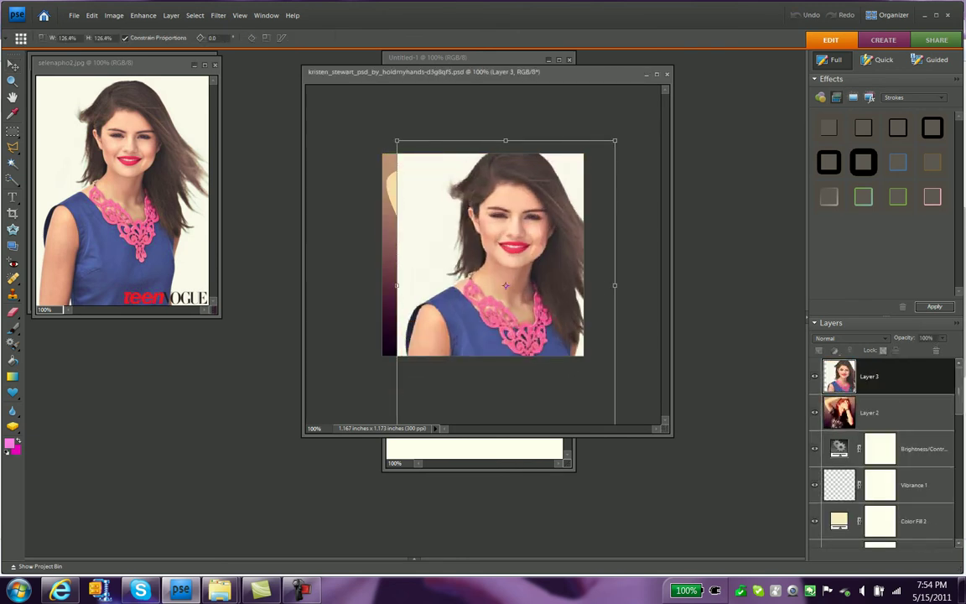
pyautogui.moveTo(397, 140); pyautogui.dragTo(382, 109)
pyautogui.hotkey('shift', 'Down')
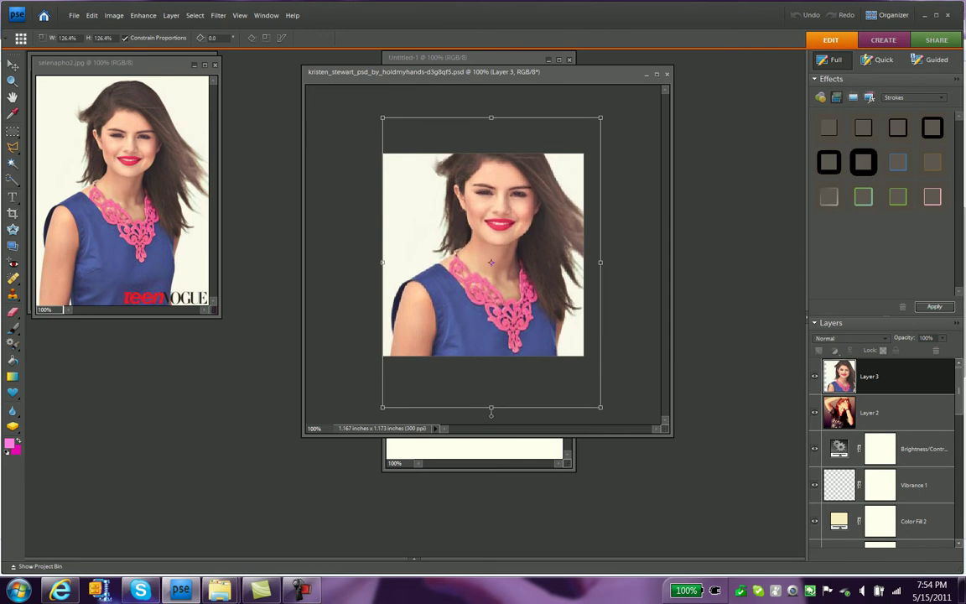
pyautogui.press('Return')
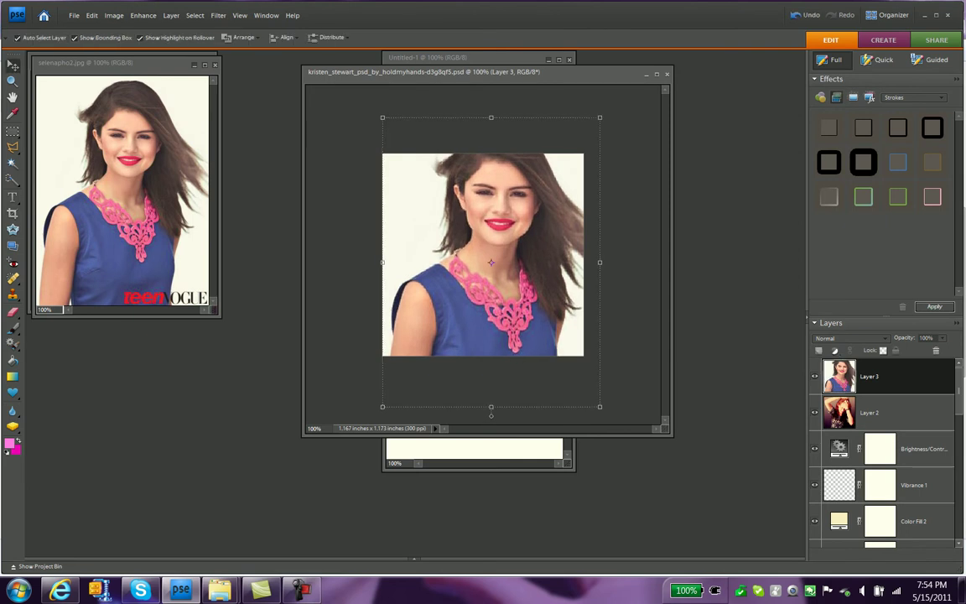
pyautogui.hotkey('alt', '[')
pyautogui.press('Delete')
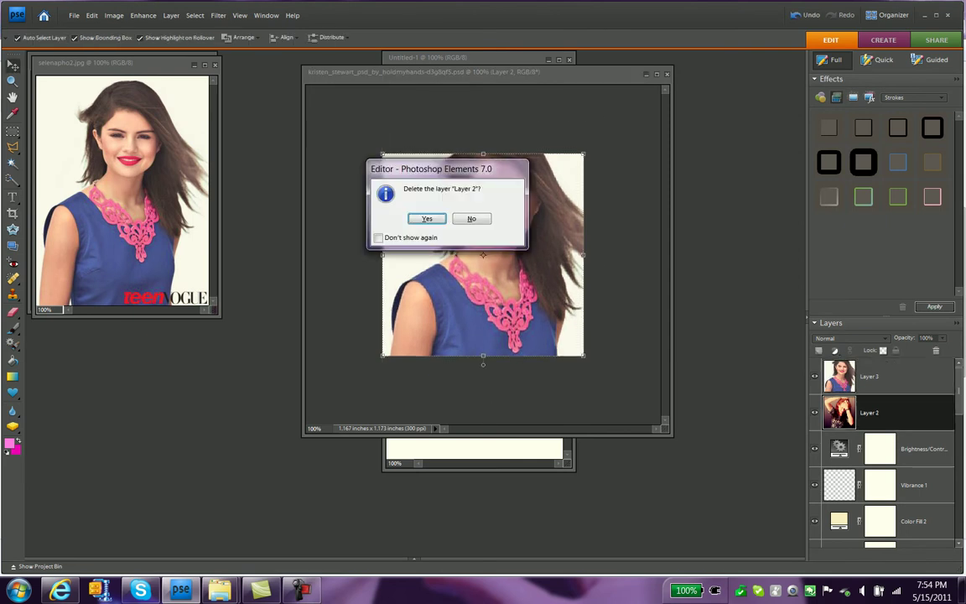
# Step: Confirm removing Layer 2 and move Layer 3 down to just above Layer 1 copy
pyautogui.press('Return')
pyautogui.scroll(-3, 881, 453)
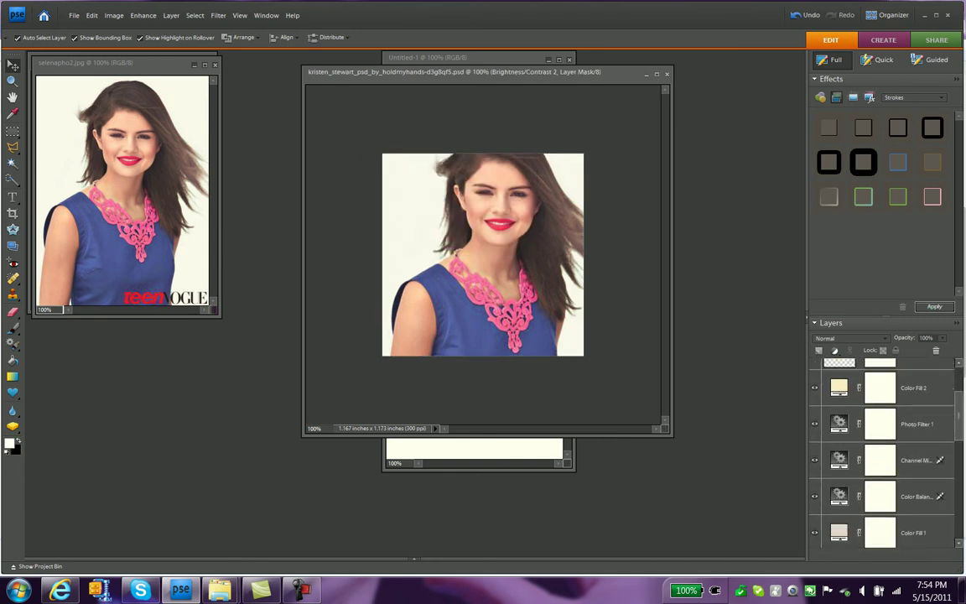
pyautogui.scroll(3, 880, 453)
pyautogui.moveTo(838, 376); pyautogui.dragTo(868, 516)
pyautogui.scroll(-2, 881, 453)
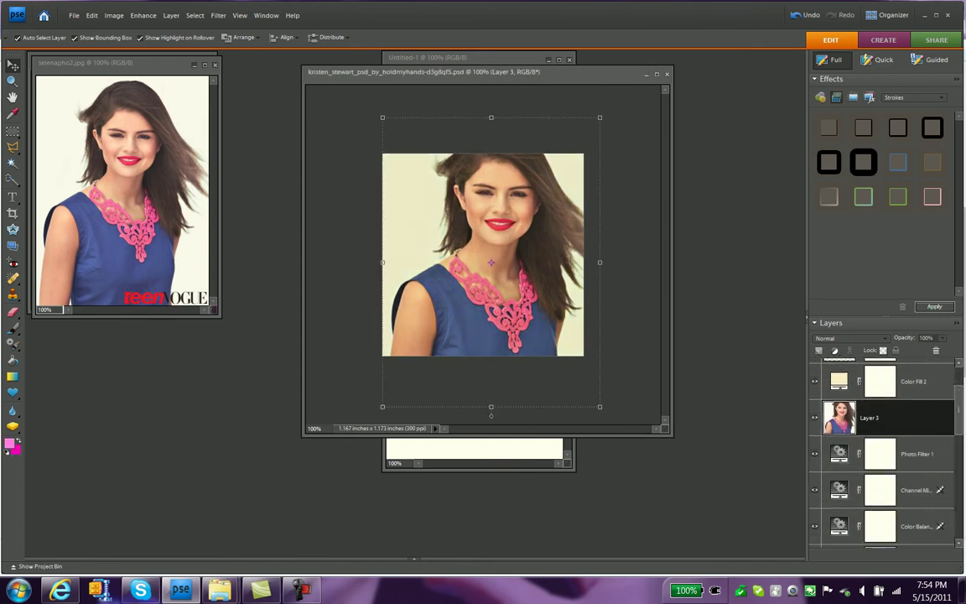
pyautogui.moveTo(868, 418); pyautogui.dragTo(868, 507)
pyautogui.scroll(-3, 881, 453)
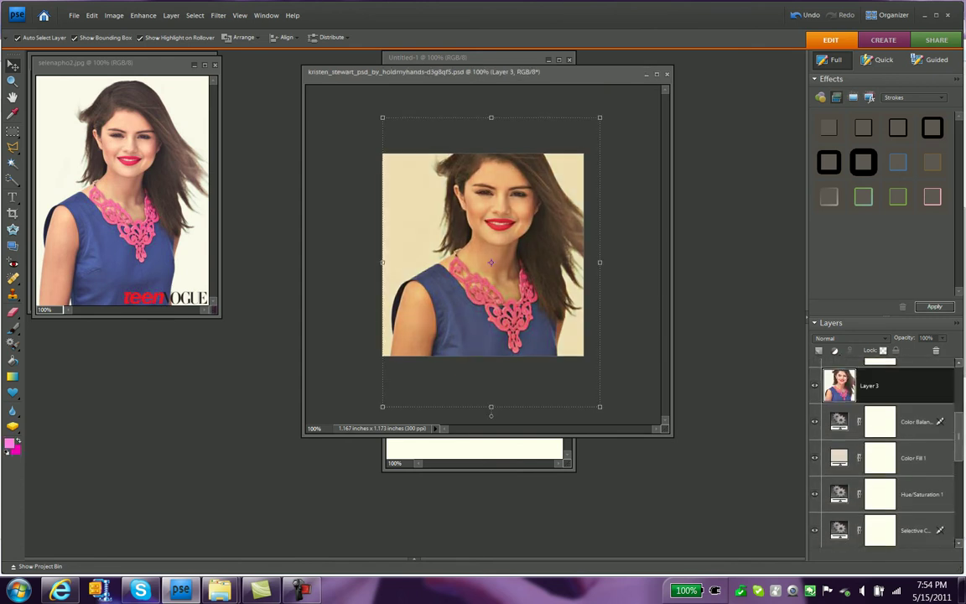
pyautogui.moveTo(868, 385); pyautogui.dragTo(868, 529)
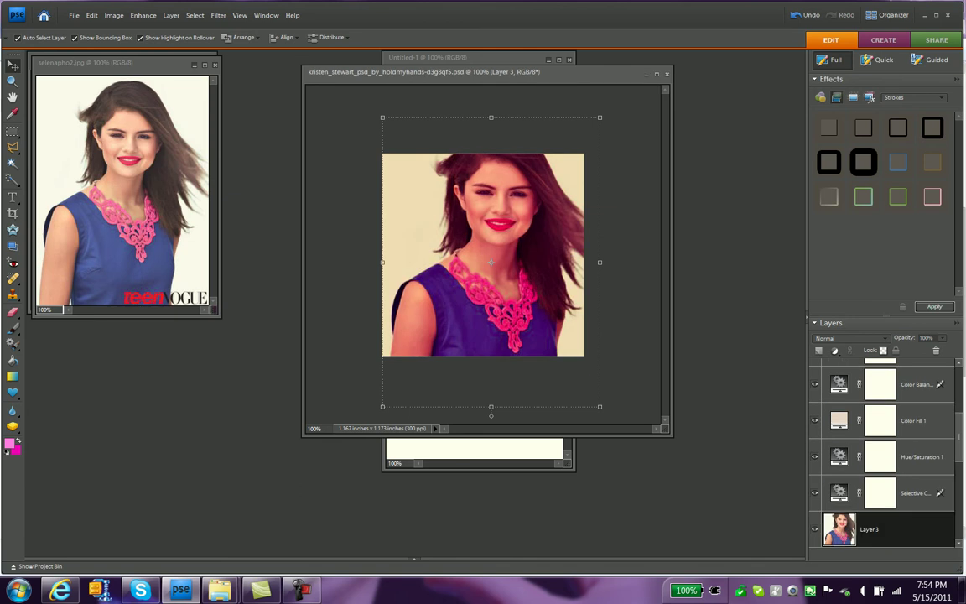
pyautogui.scroll(-2, 881, 453)
pyautogui.moveTo(868, 445); pyautogui.dragTo(868, 520)
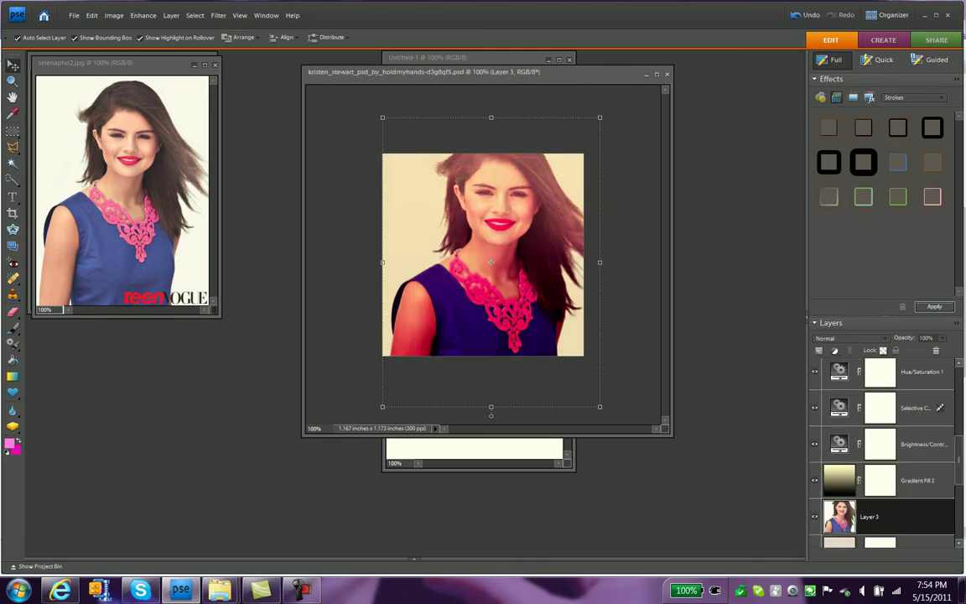
pyautogui.scroll(-3, 940, 408)
pyautogui.moveTo(868, 384); pyautogui.dragTo(868, 520)
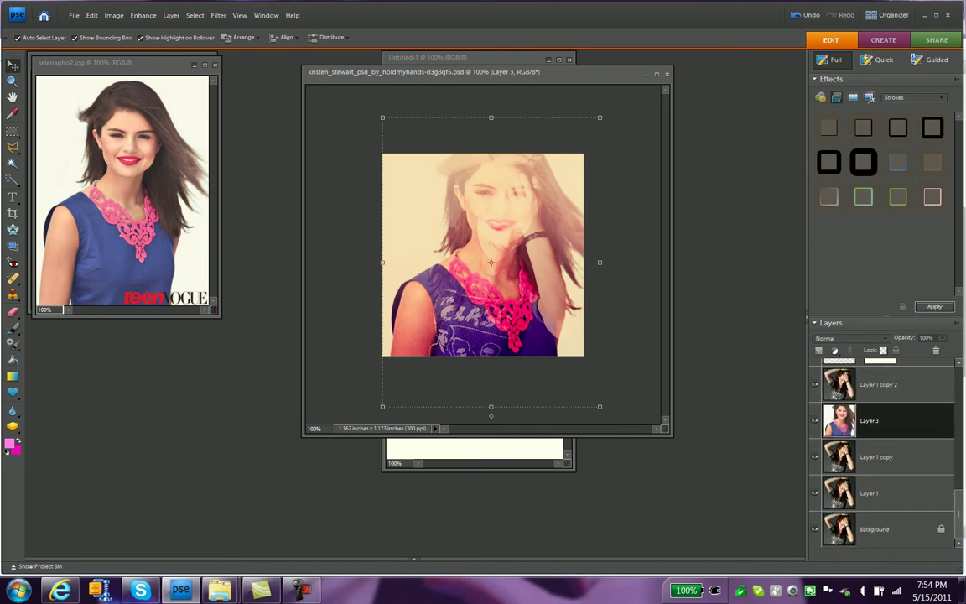
# Step: Delete the Kristen photo layers: Layer 1, Layer 1 copy and Layer 1 copy 2
pyautogui.rightClick(869, 457)
pyautogui.click(796, 420)
pyautogui.click(431, 218)
pyautogui.click(877, 457)
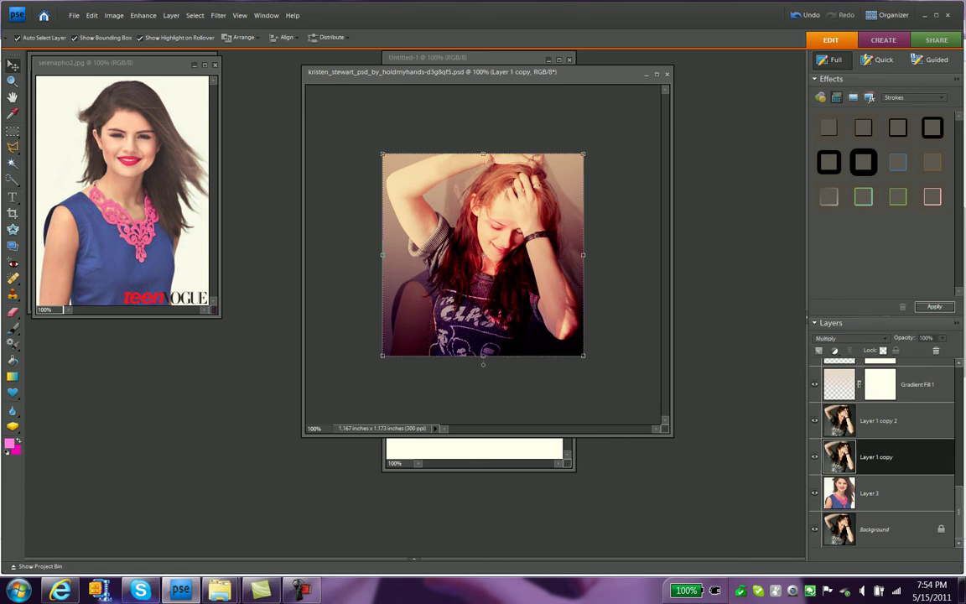
pyautogui.rightClick(872, 457)
pyautogui.click(864, 294)
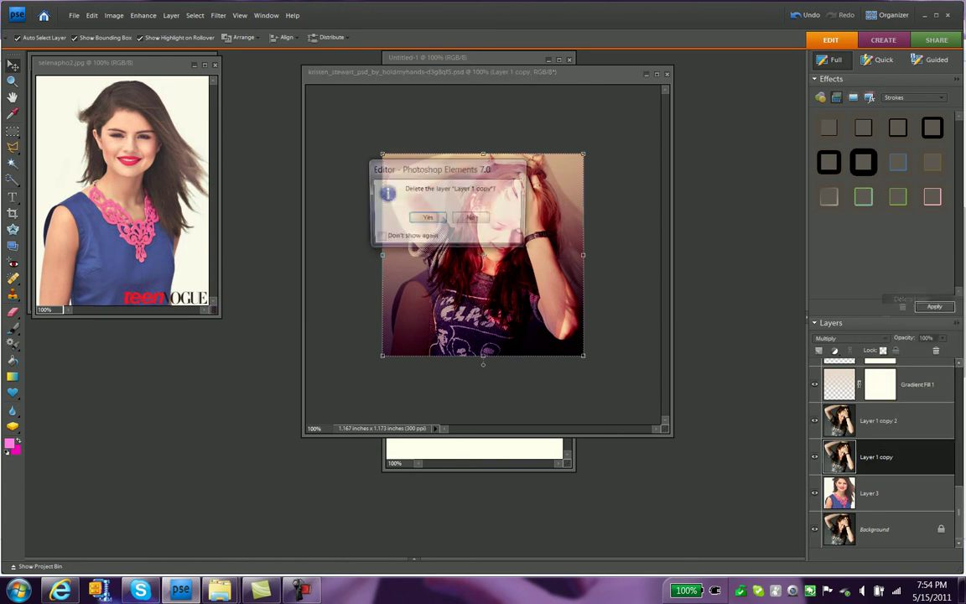
pyautogui.press('Return')
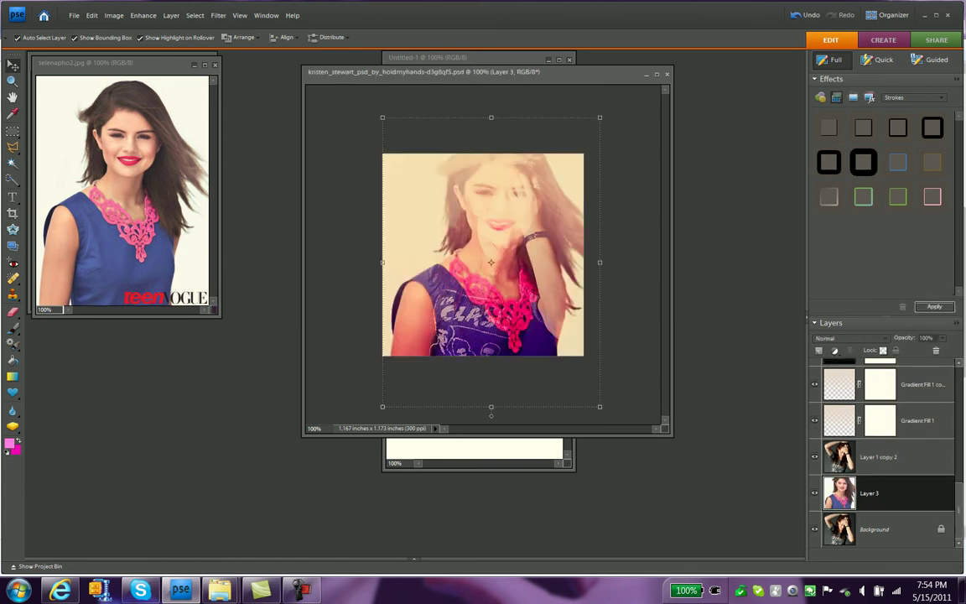
pyautogui.click(877, 457)
pyautogui.press('Delete')
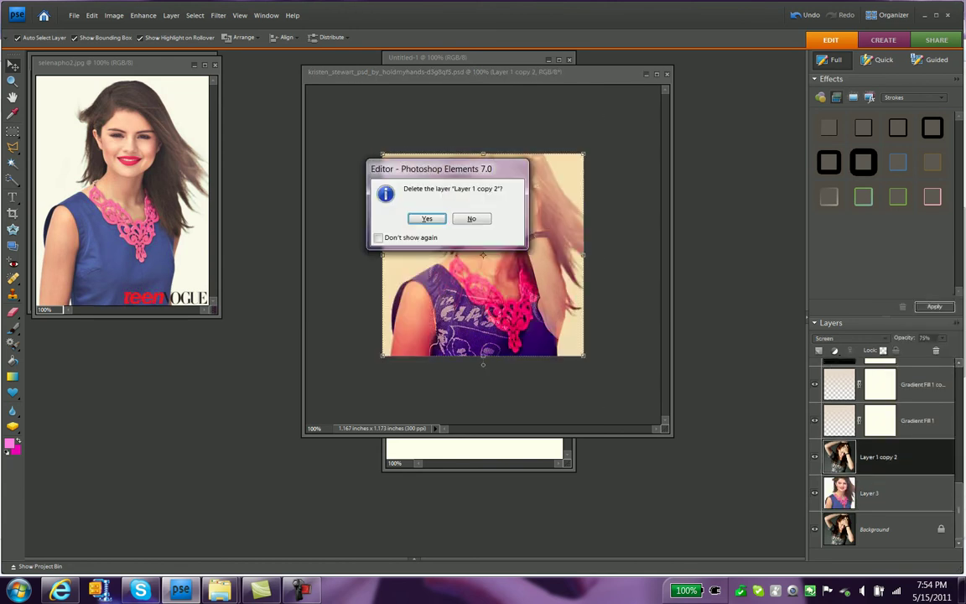
pyautogui.press('Return')
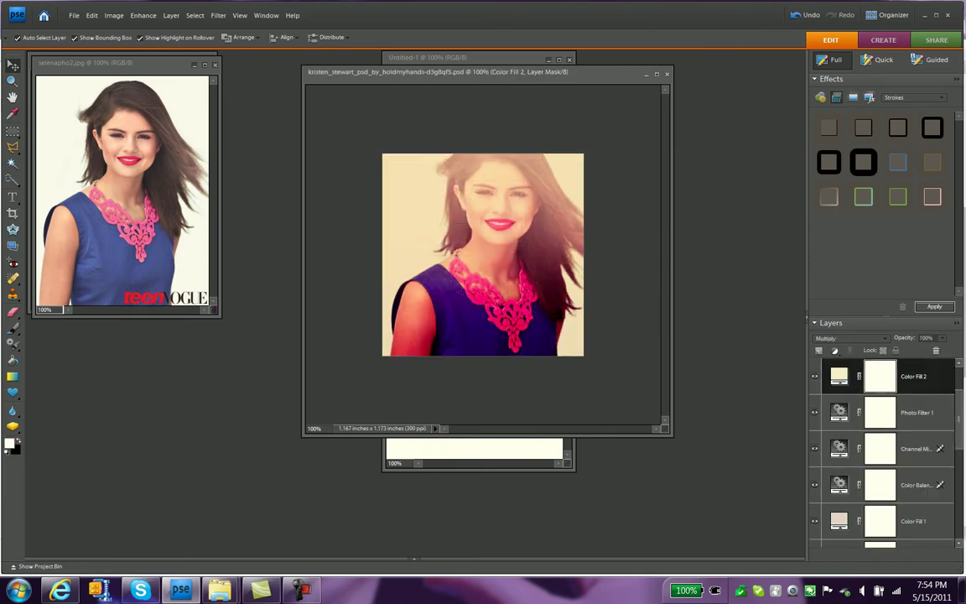
# Step: Merge Visible into a single recoloured Background layer
pyautogui.scroll(-5, 881, 452)
pyautogui.rightClick(895, 493)
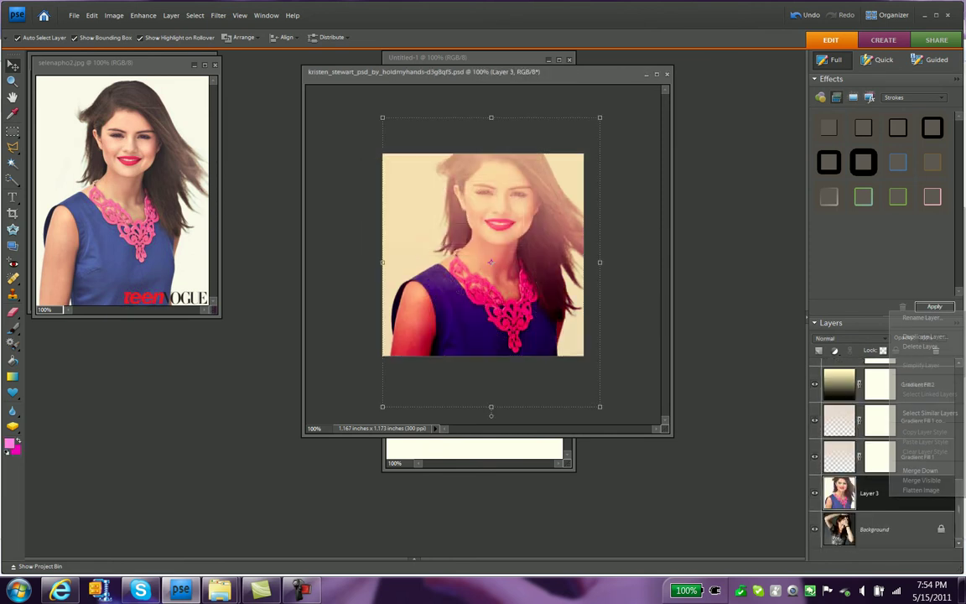
pyautogui.click(921, 479)
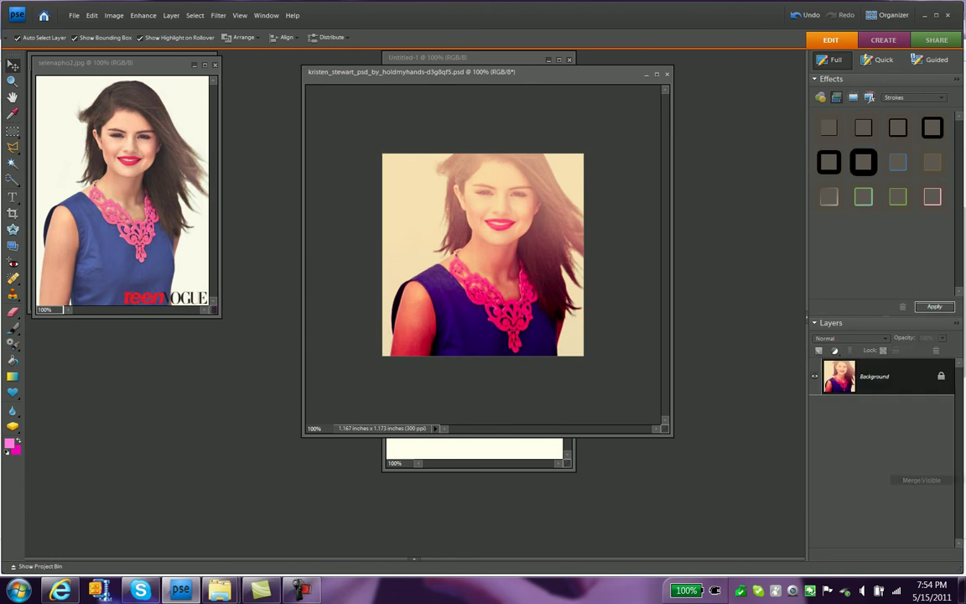
# Step: Drag the recoloured photo into Untitled-1's top half and close the PSD without saving
pyautogui.moveTo(469, 72)
pyautogui.mouseDown()
pyautogui.moveTo(610, 156)
pyautogui.moveTo(712, 106)
pyautogui.mouseUp()
pyautogui.moveTo(713, 285)
pyautogui.mouseDown()
pyautogui.moveTo(477, 184)
pyautogui.moveTo(477, 171)
pyautogui.mouseUp()
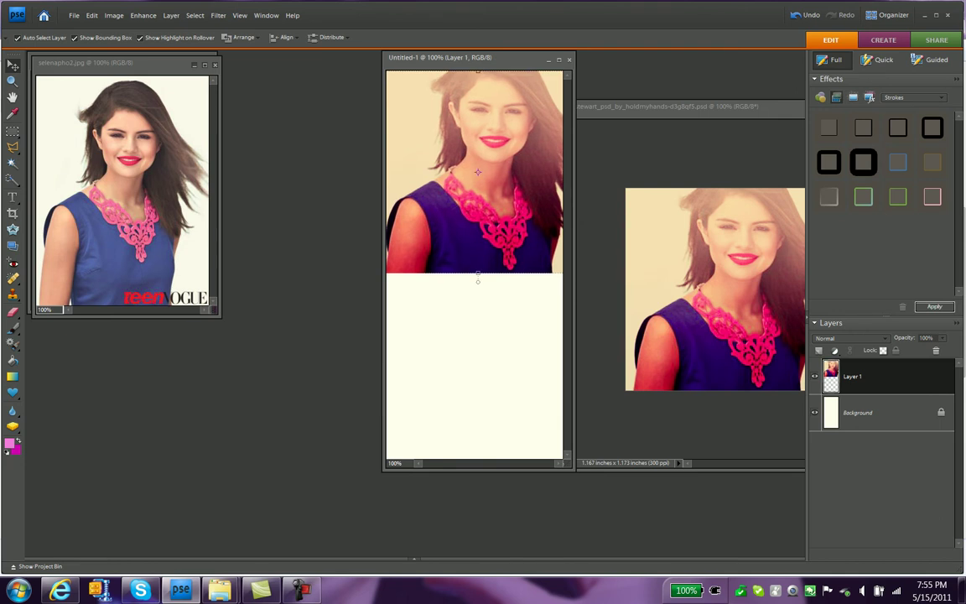
pyautogui.moveTo(671, 106); pyautogui.dragTo(419, 130)
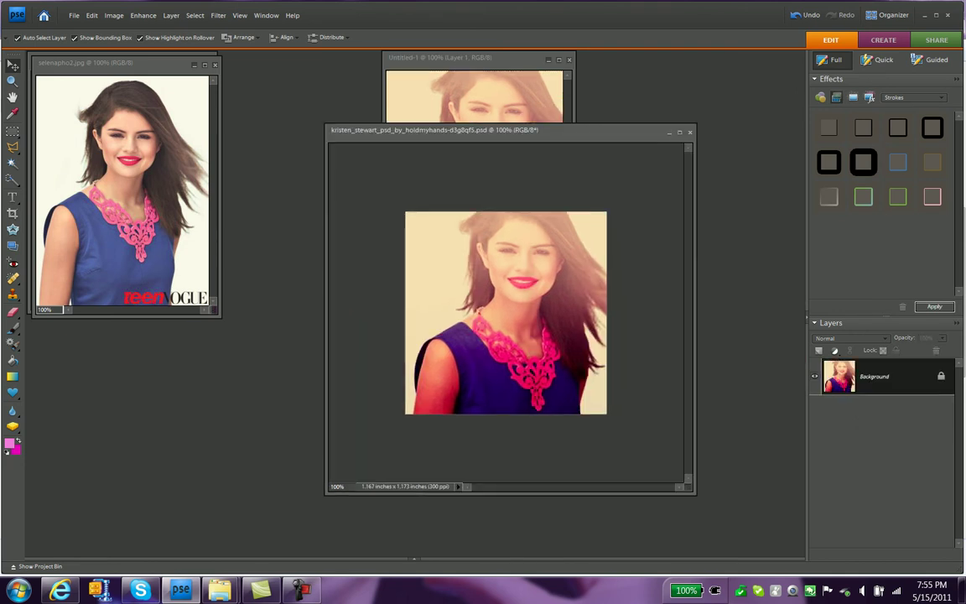
pyautogui.click(689, 132)
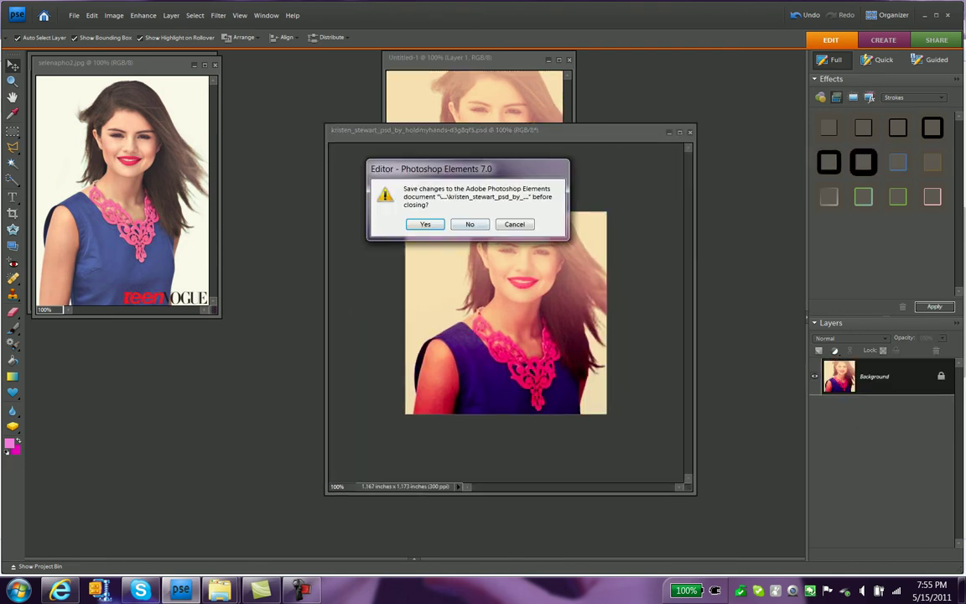
pyautogui.click(470, 224)
pyautogui.moveTo(220, 590)
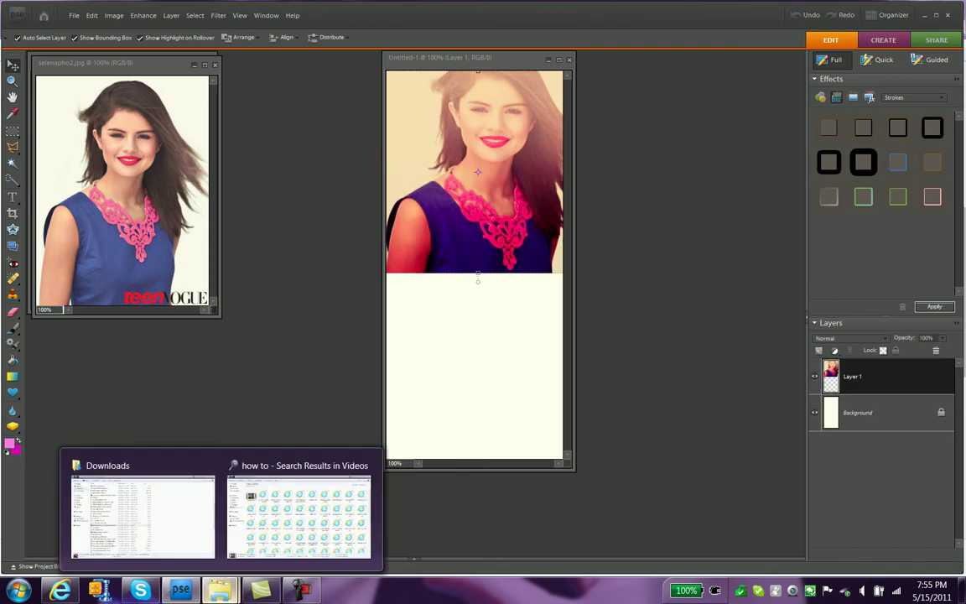
# Step: Reopen the kristen_stewart PSD from Downloads, dismiss its warning, and close selenapho2
pyautogui.click(142, 511)
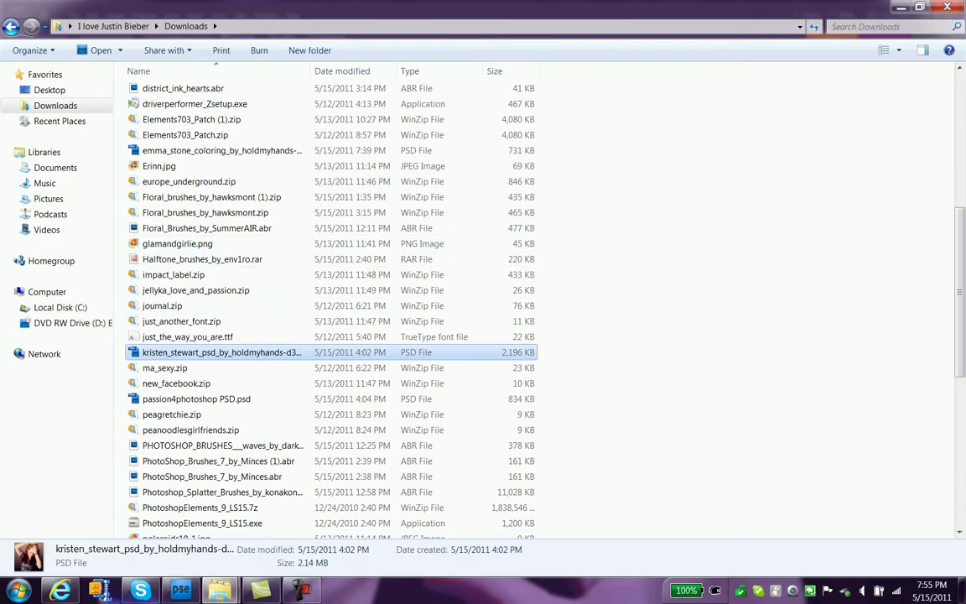
pyautogui.moveTo(193, 353); pyautogui.dragTo(478, 171)
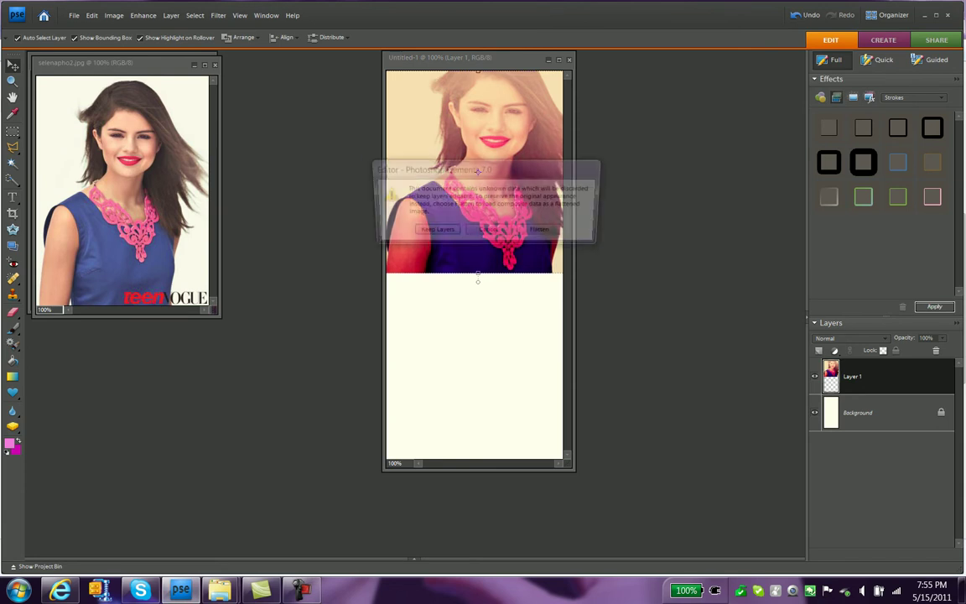
pyautogui.press('Escape')
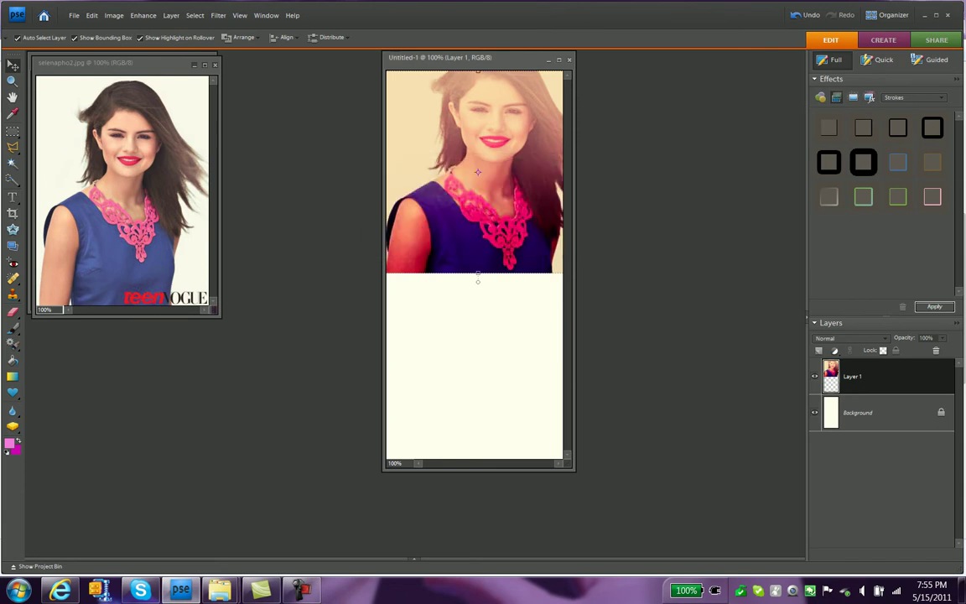
pyautogui.moveTo(143, 77)
pyautogui.mouseDown()
pyautogui.moveTo(143, 158)
pyautogui.moveTo(142, 59)
pyautogui.moveTo(391, 169)
pyautogui.mouseUp()
pyautogui.click(215, 64)
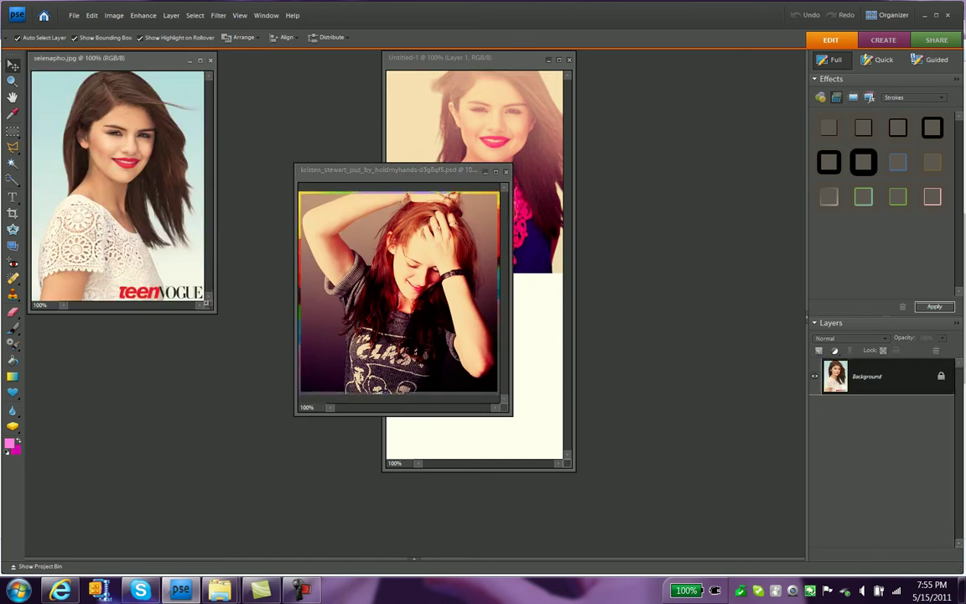
# Step: Add selenapho.jpg to the PSD as Layer 3, scaled to about 128%
pyautogui.moveTo(101, 185); pyautogui.dragTo(368, 352)
pyautogui.moveTo(509, 412); pyautogui.dragTo(662, 493)
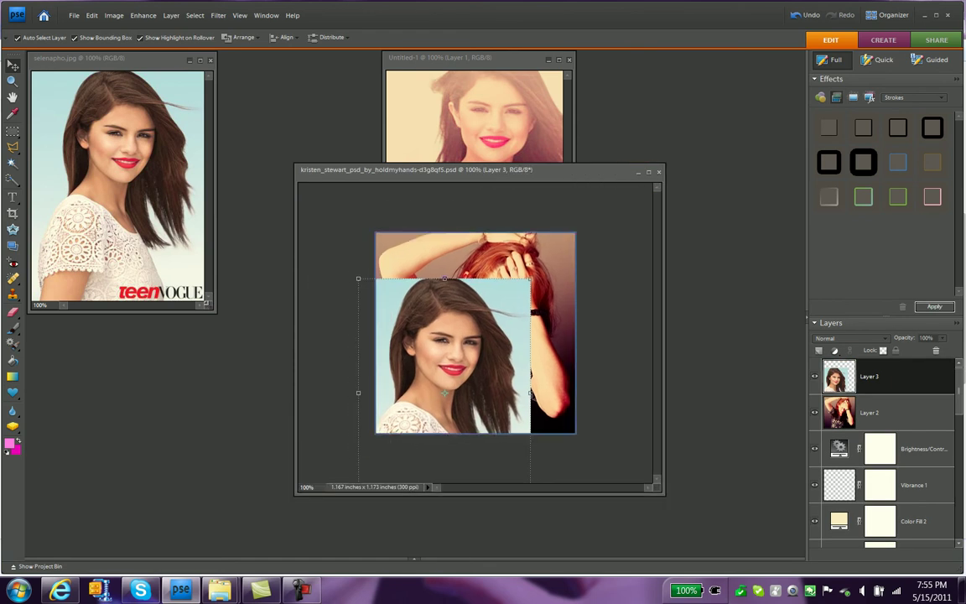
pyautogui.moveTo(445, 361); pyautogui.dragTo(480, 289)
pyautogui.hotkey('ctrl', 't')
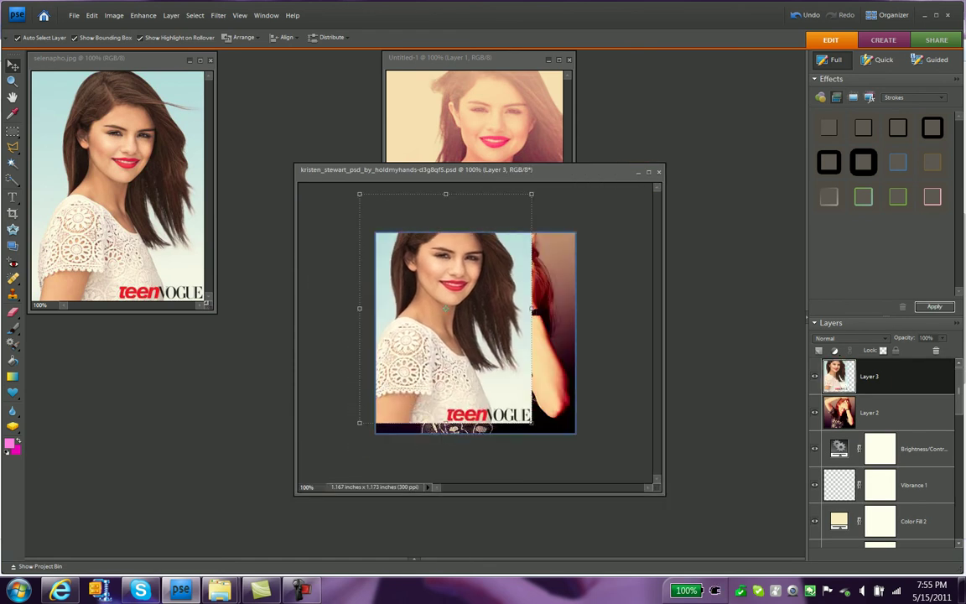
pyautogui.moveTo(575, 481); pyautogui.dragTo(580, 486)
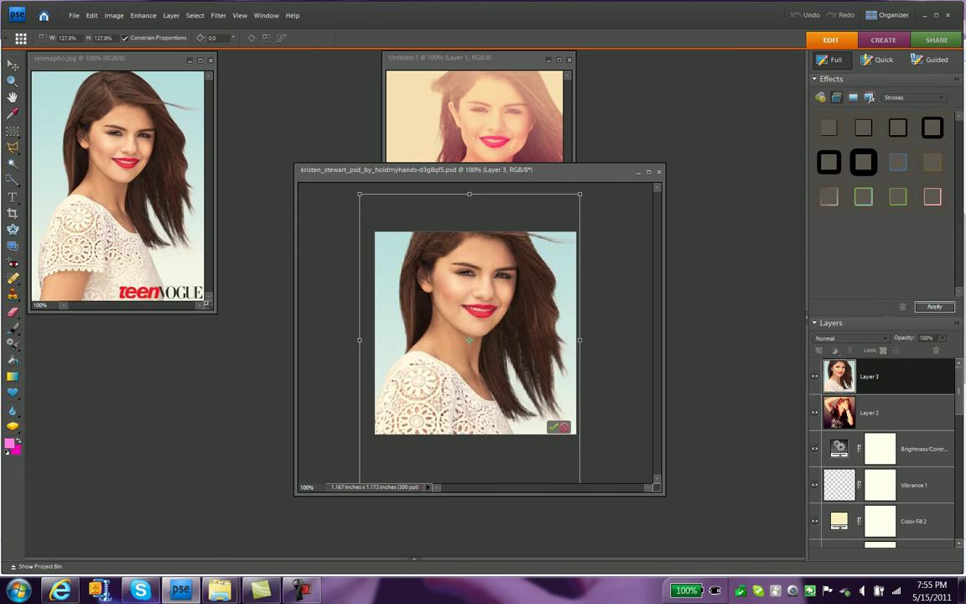
pyautogui.press('Return')
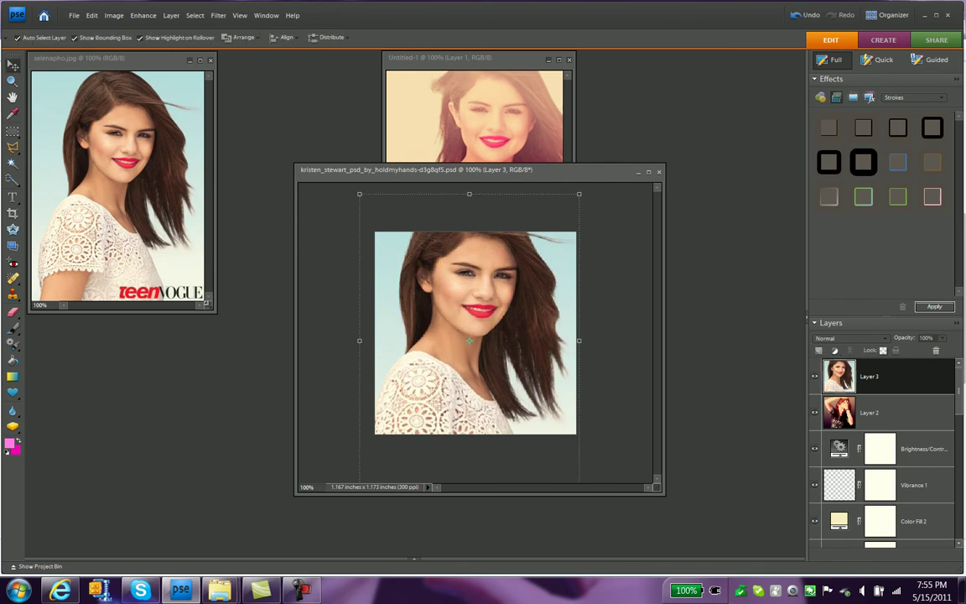
# Step: Delete Layer 2 and move Layer 3 down below the Color Fills to Layer 1 copy
pyautogui.click(869, 412)
pyautogui.click(936, 351)
pyautogui.click(429, 218)
pyautogui.moveTo(869, 376); pyautogui.dragTo(868, 503)
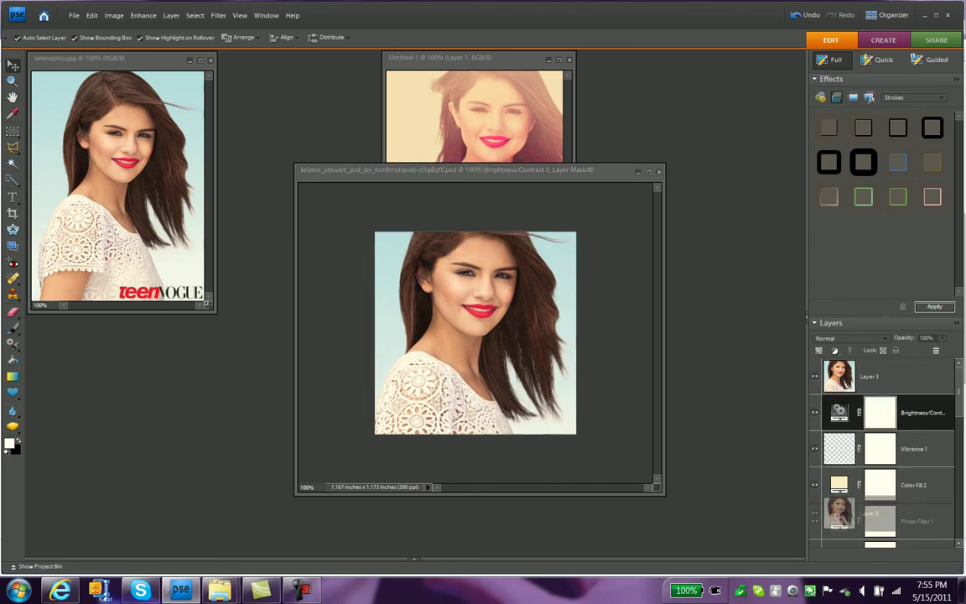
pyautogui.scroll(-3, 881, 453)
pyautogui.moveTo(869, 385)
pyautogui.mouseDown()
pyautogui.moveTo(869, 528)
pyautogui.moveTo(869, 453)
pyautogui.mouseUp()
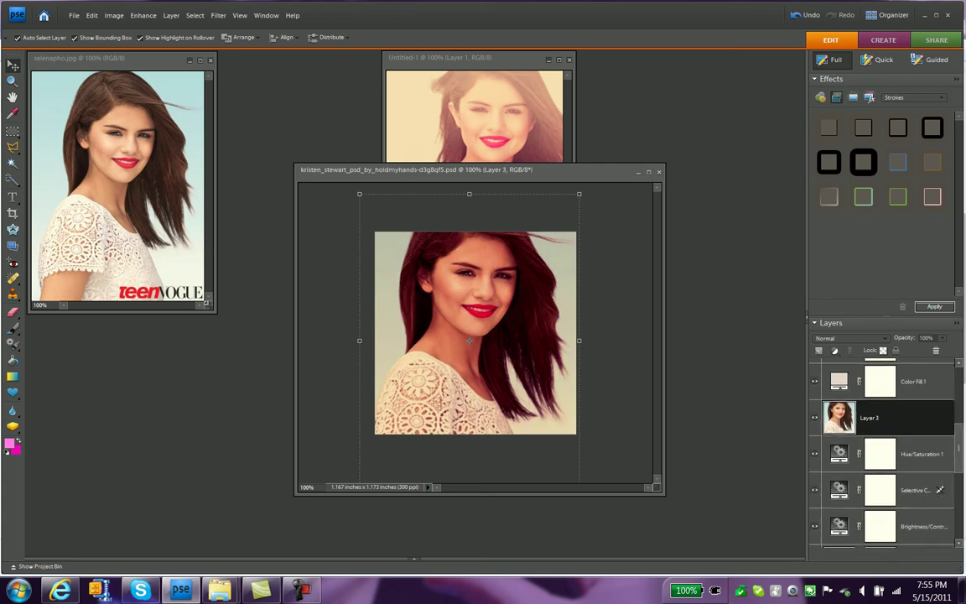
pyautogui.scroll(-2, 881, 453)
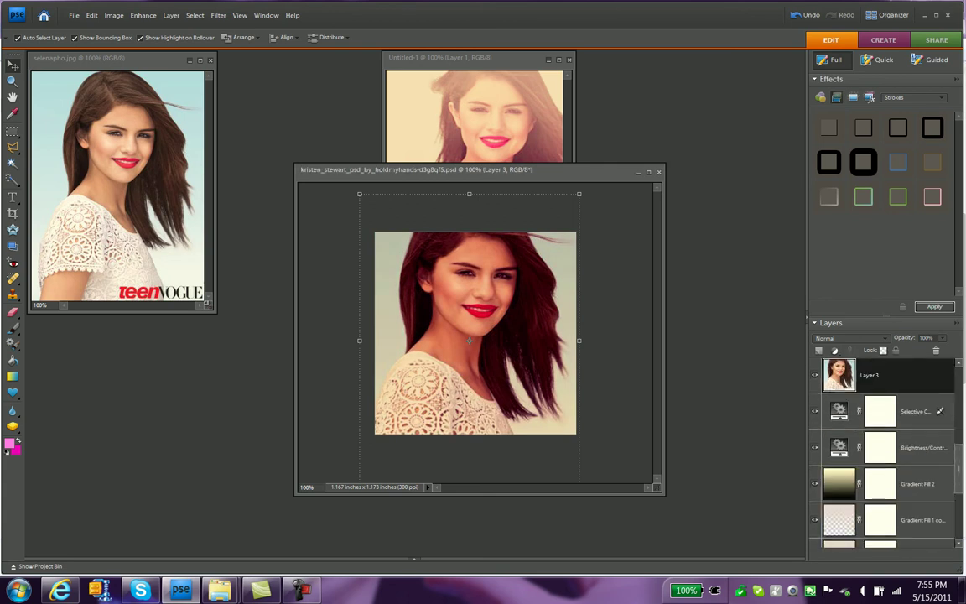
pyautogui.moveTo(869, 375)
pyautogui.mouseDown()
pyautogui.moveTo(869, 529)
pyautogui.moveTo(869, 515)
pyautogui.mouseUp()
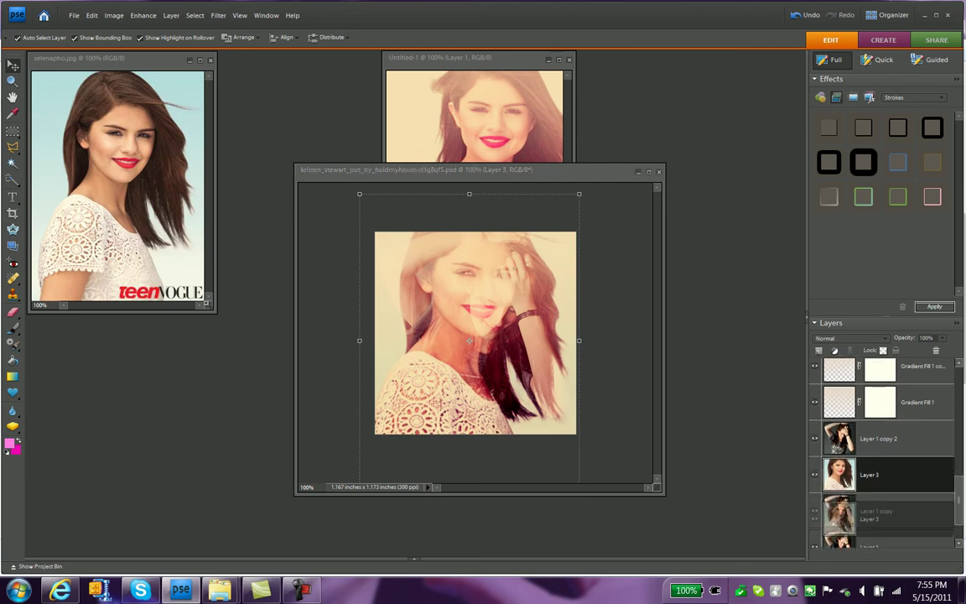
pyautogui.click(878, 437)
# Step: Delete Layer 1 copy 2 and Layer 1 copy, then Merge Visible
pyautogui.click(935, 349)
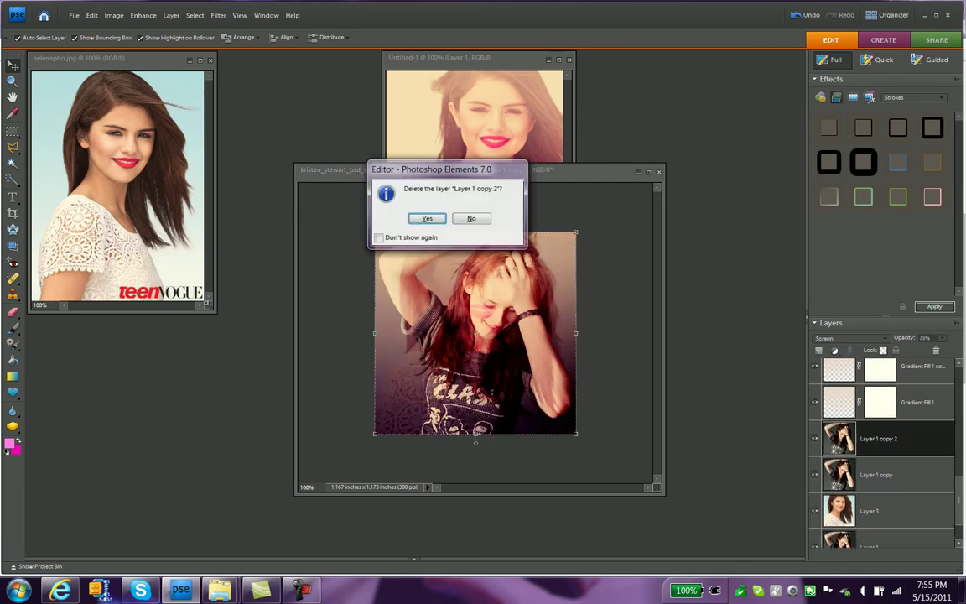
pyautogui.press('Return')
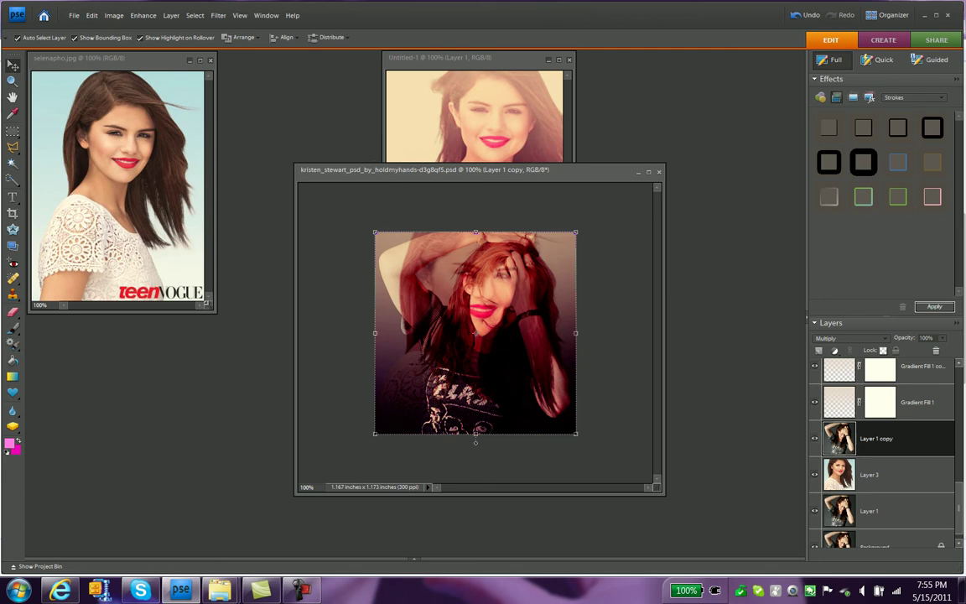
pyautogui.press('Delete')
pyautogui.press('Return')
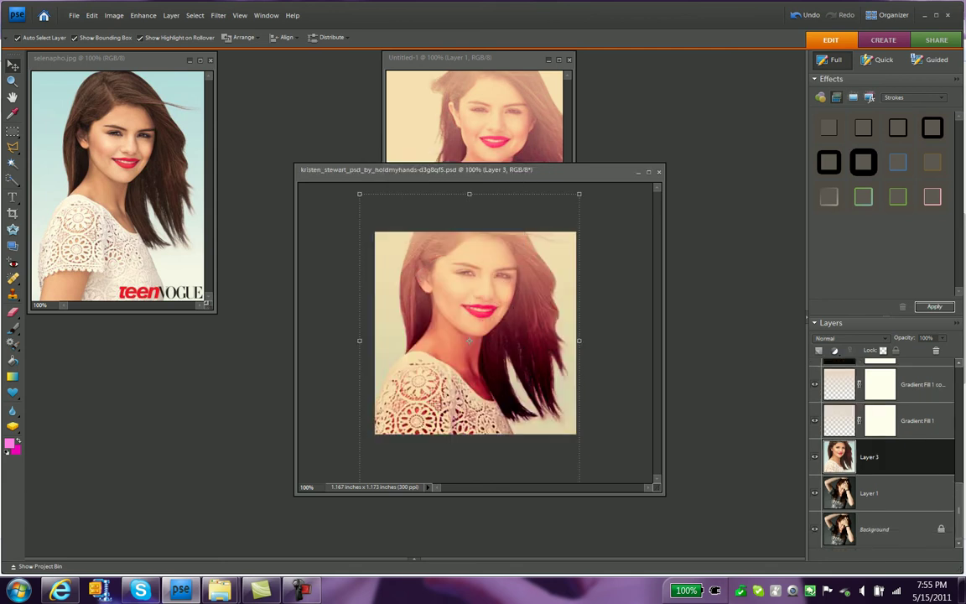
pyautogui.rightClick(913, 453)
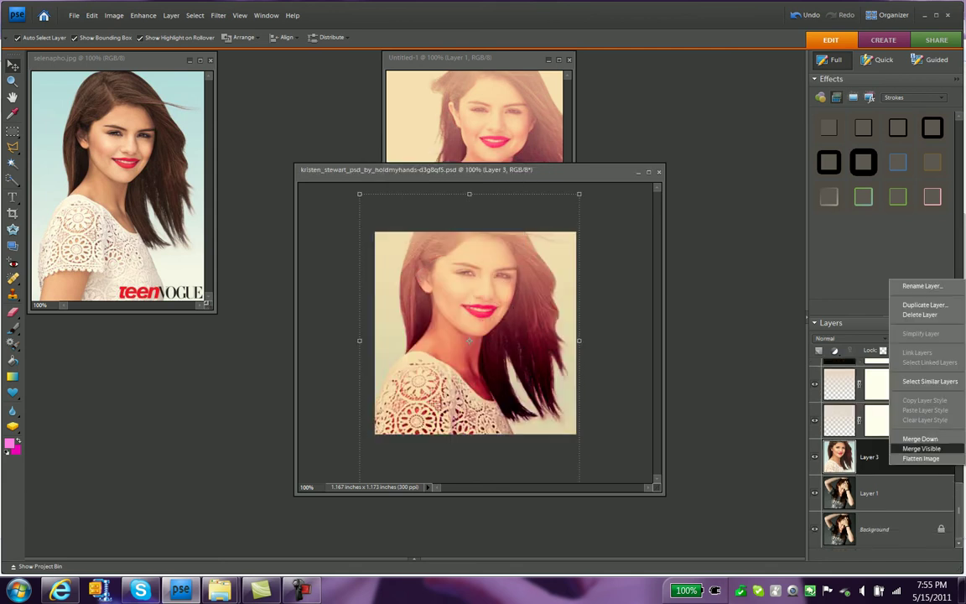
pyautogui.click(921, 449)
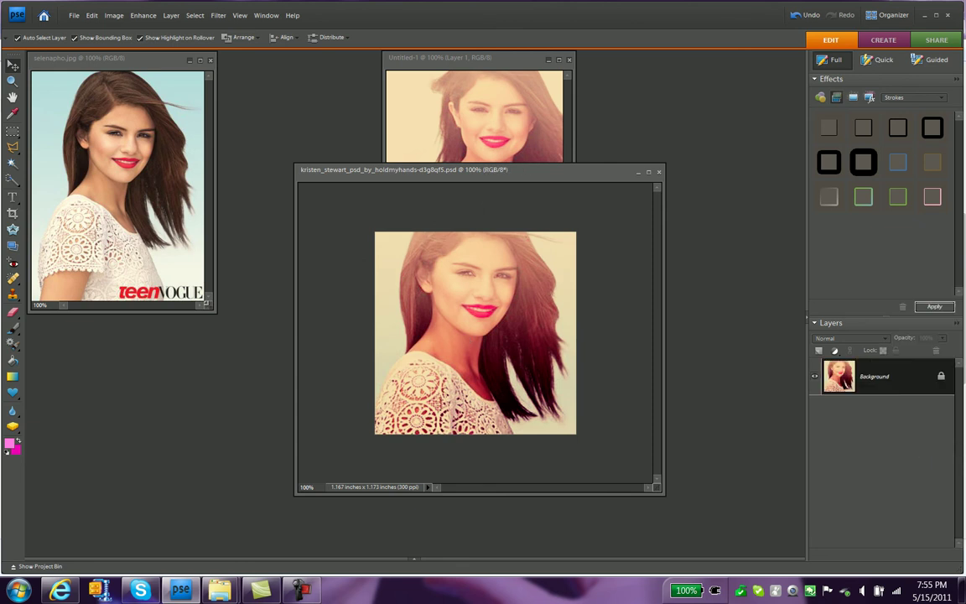
# Step: Drag the second recoloured photo into Untitled-1's bottom half, aligned flush under the top photo
pyautogui.moveTo(520, 169); pyautogui.dragTo(287, 117)
pyautogui.moveTo(243, 277); pyautogui.dragTo(483, 345)
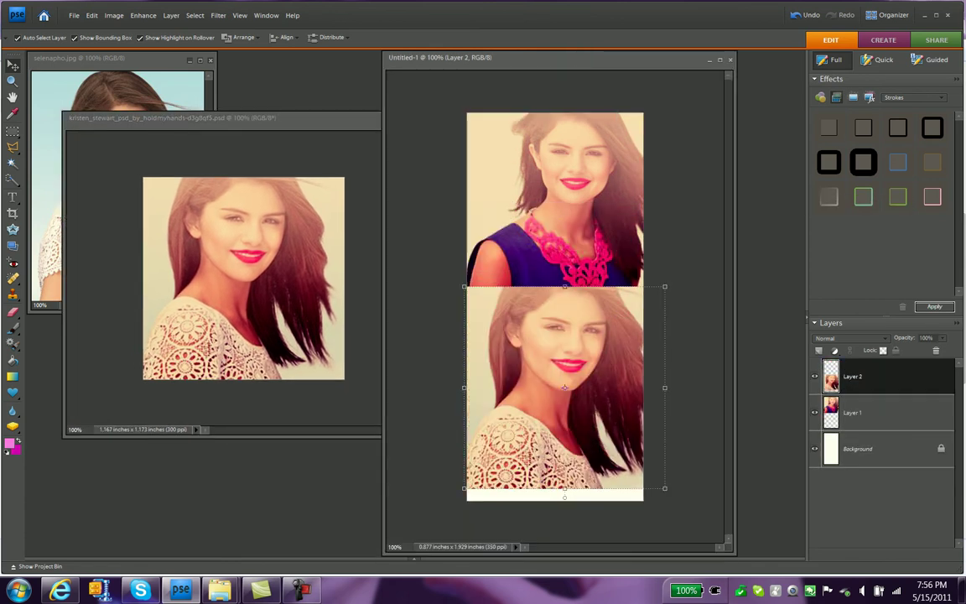
pyautogui.moveTo(553, 394); pyautogui.dragTo(550, 413)
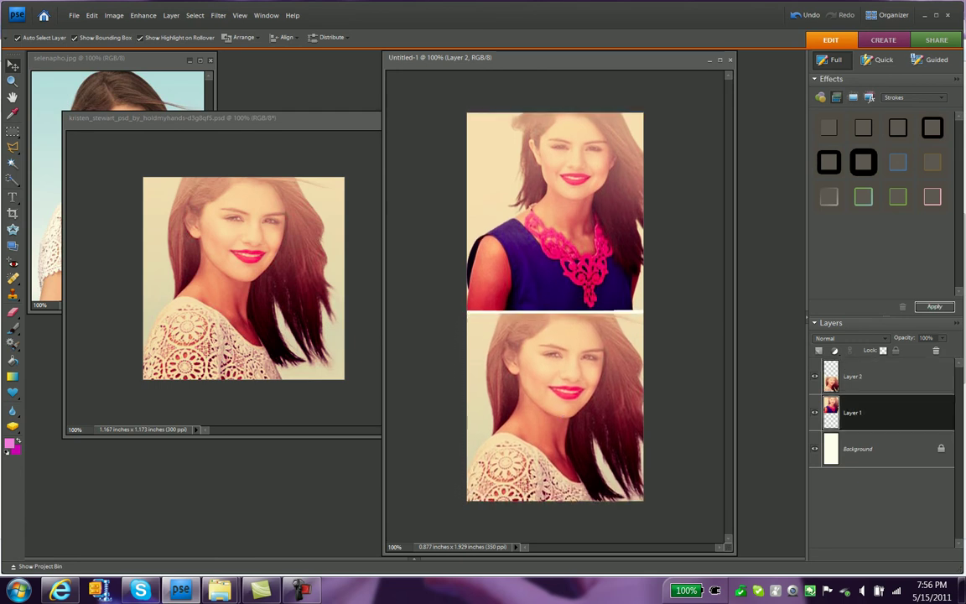
pyautogui.moveTo(562, 413); pyautogui.dragTo(561, 409)
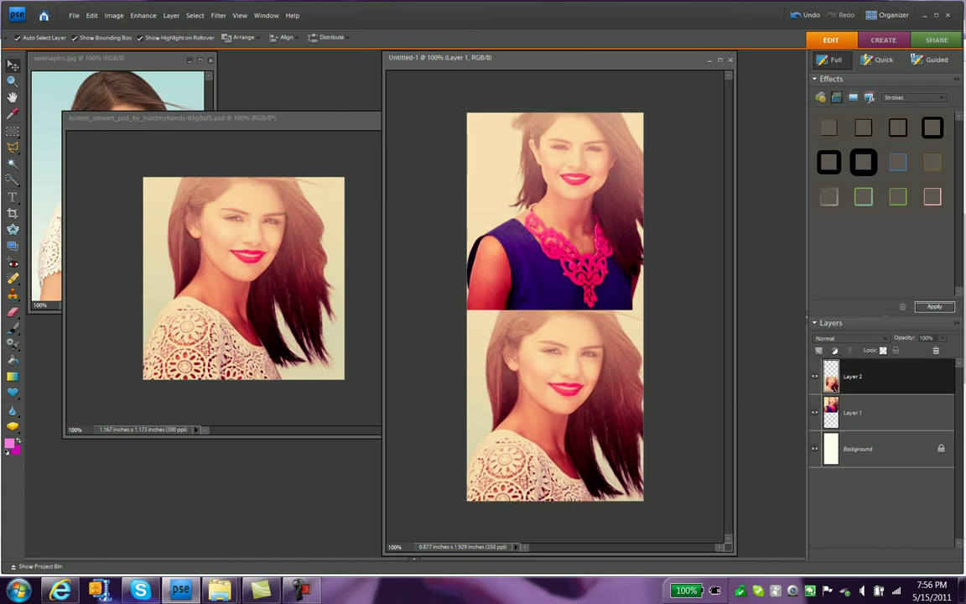
pyautogui.press('Down')
pyautogui.click(561, 411)
pyautogui.click(872, 449)
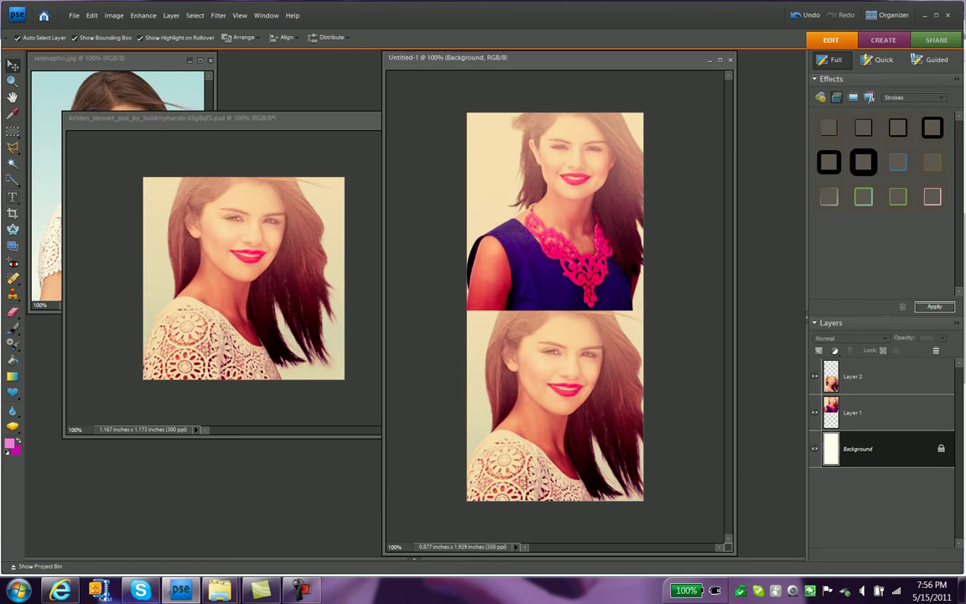
pyautogui.press('t')
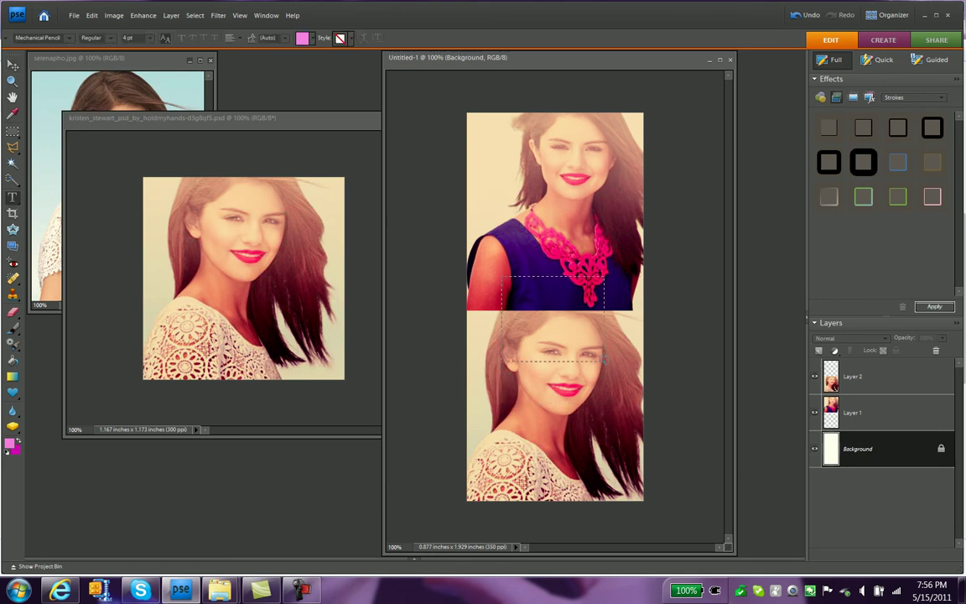
# Step: Start a text layer on the photos and choose the MA Sexy font
pyautogui.click(550, 310)
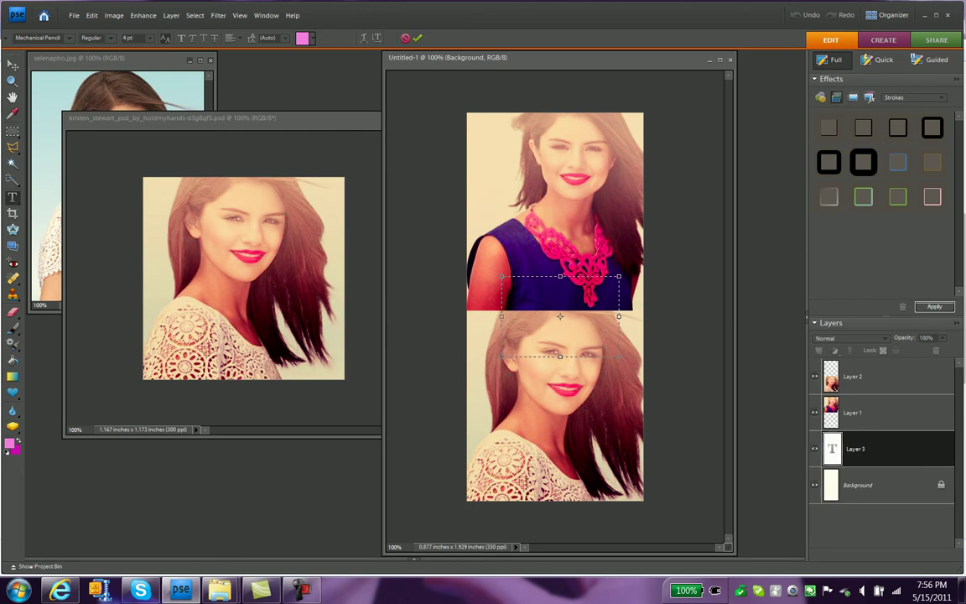
pyautogui.click(68, 38)
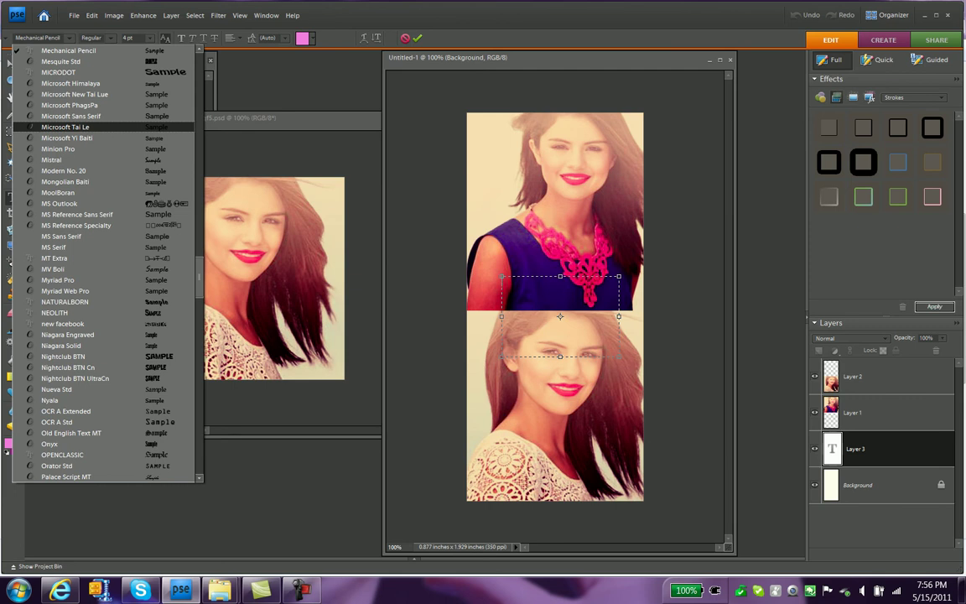
pyautogui.scroll(3, 105, 251)
pyautogui.scroll(3, 105, 251)
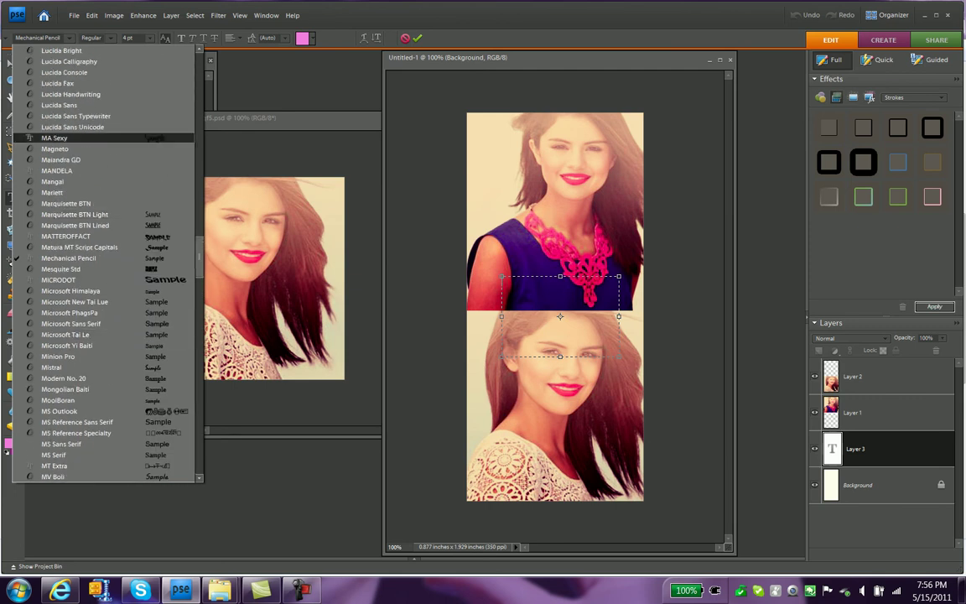
pyautogui.click(54, 138)
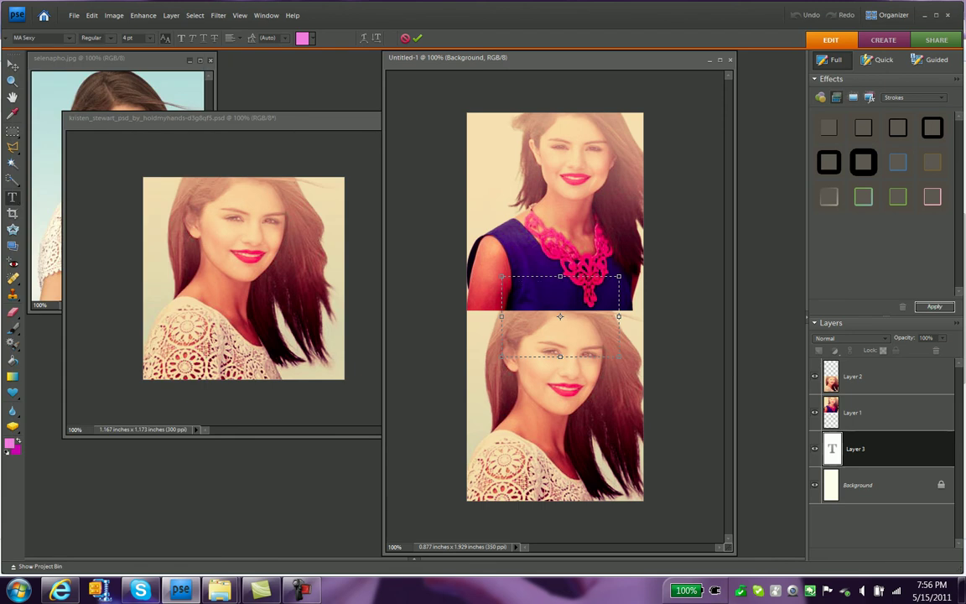
# Step: Commit the empty text, move its layer to the top, and discard an extra text box
pyautogui.hotkey('ctrl', 'Return')
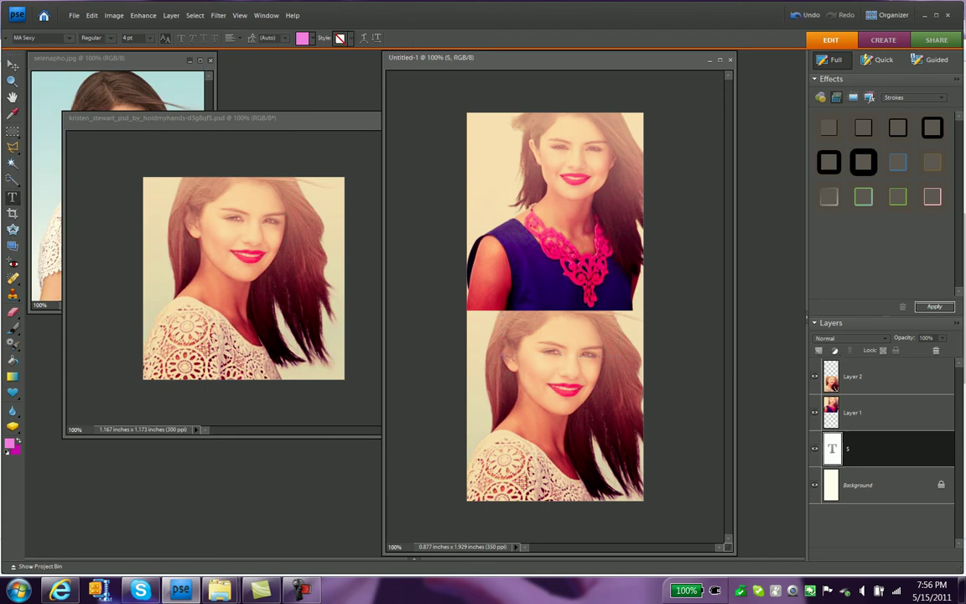
pyautogui.moveTo(864, 449); pyautogui.dragTo(864, 373)
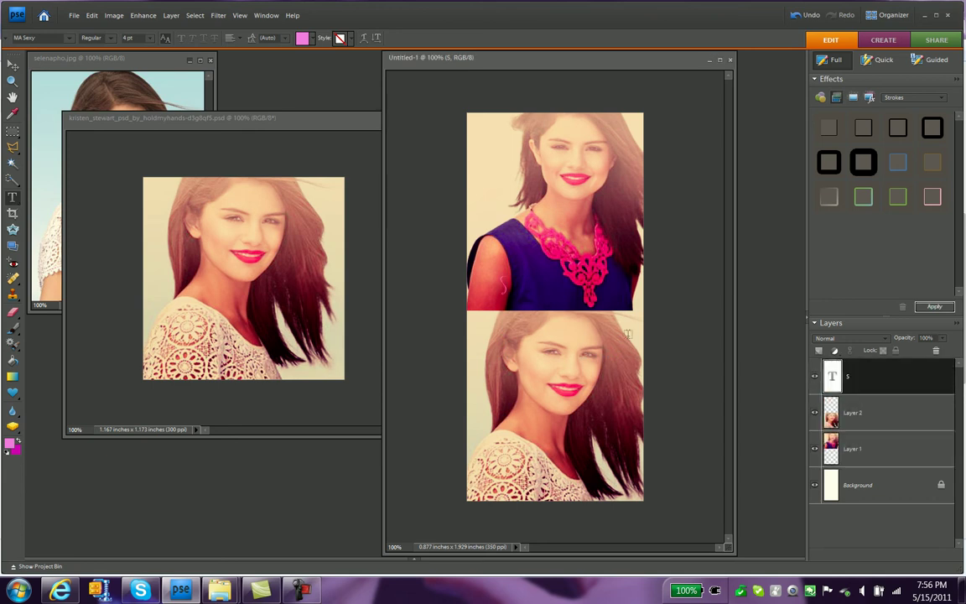
pyautogui.click(506, 288)
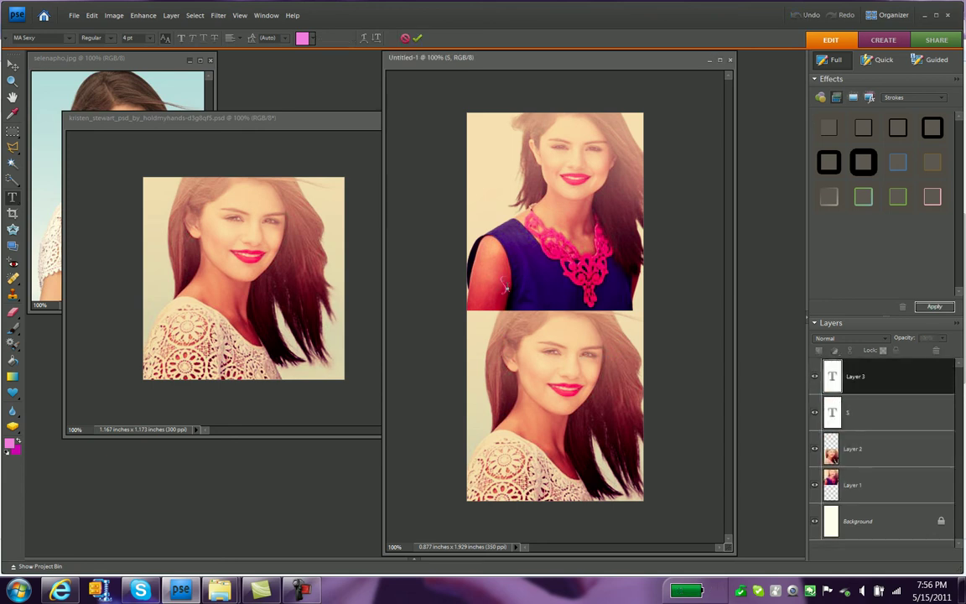
pyautogui.press('Escape')
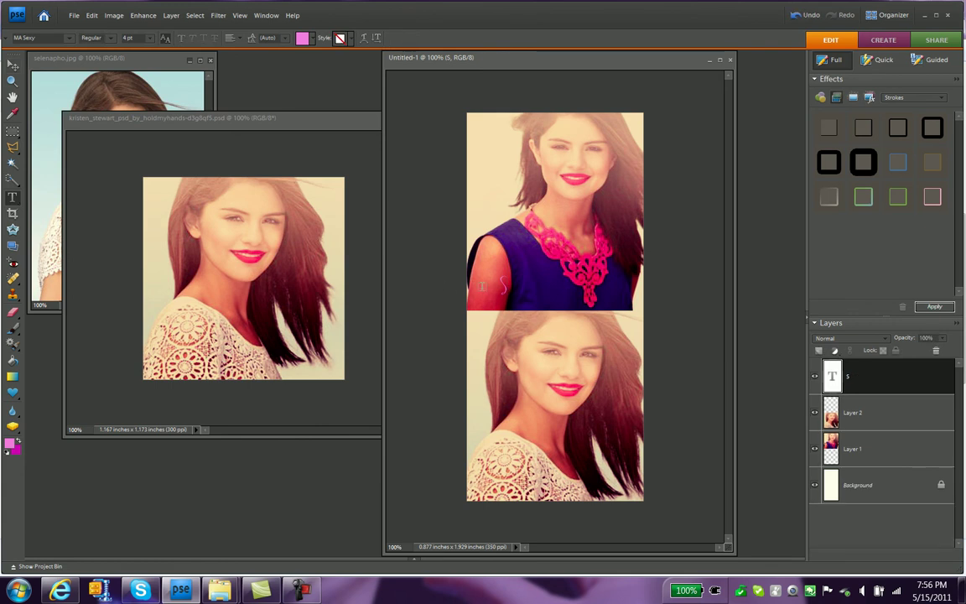
# Step: Type 'Selena Gomez' across the seam in white, 12 pt, centre-aligned
pyautogui.click(503, 285)
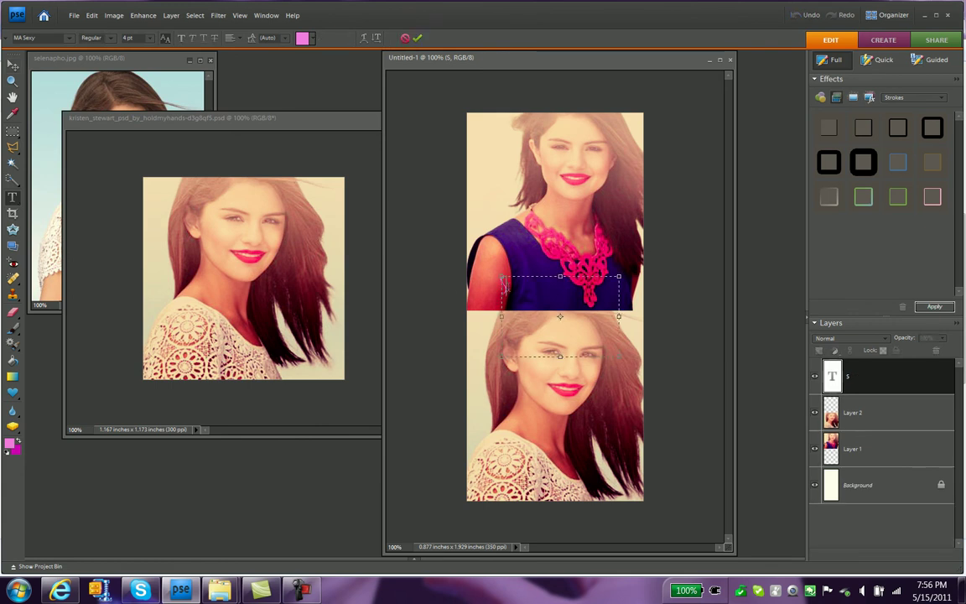
pyautogui.write('Selena Gome')
pyautogui.write('z')
pyautogui.moveTo(592, 327); pyautogui.dragTo(426, 220)
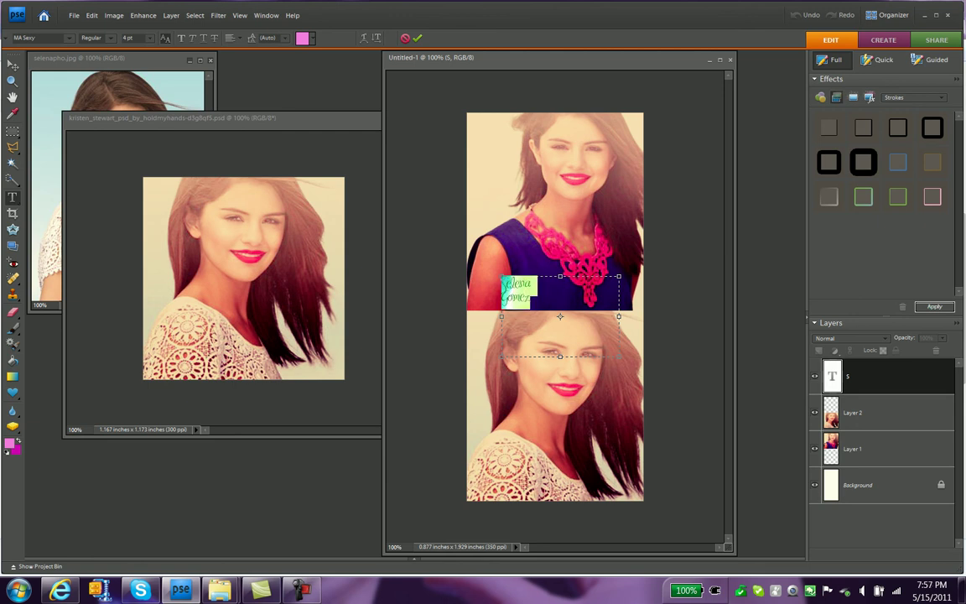
pyautogui.click(310, 37)
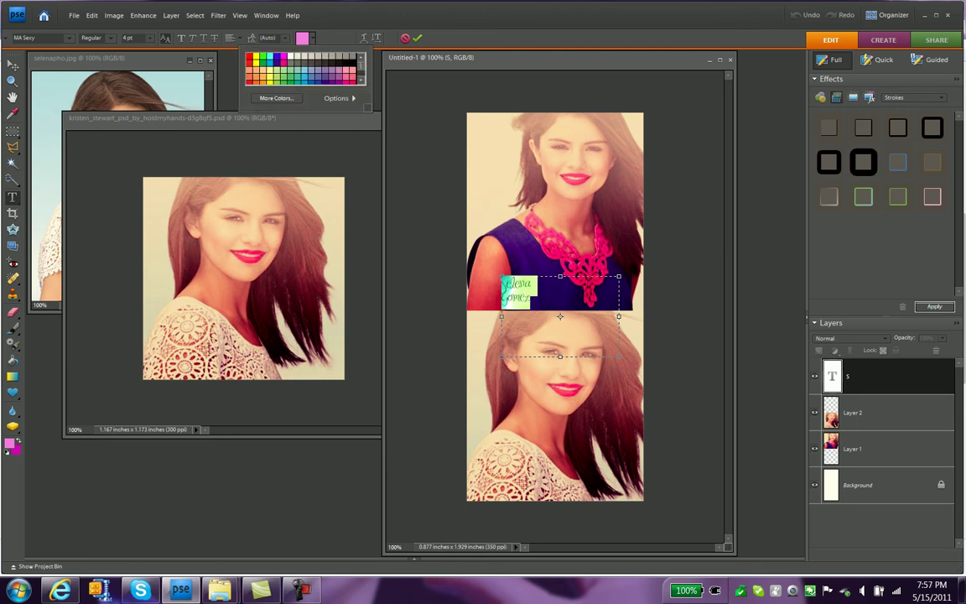
pyautogui.click(290, 56)
pyautogui.click(150, 37)
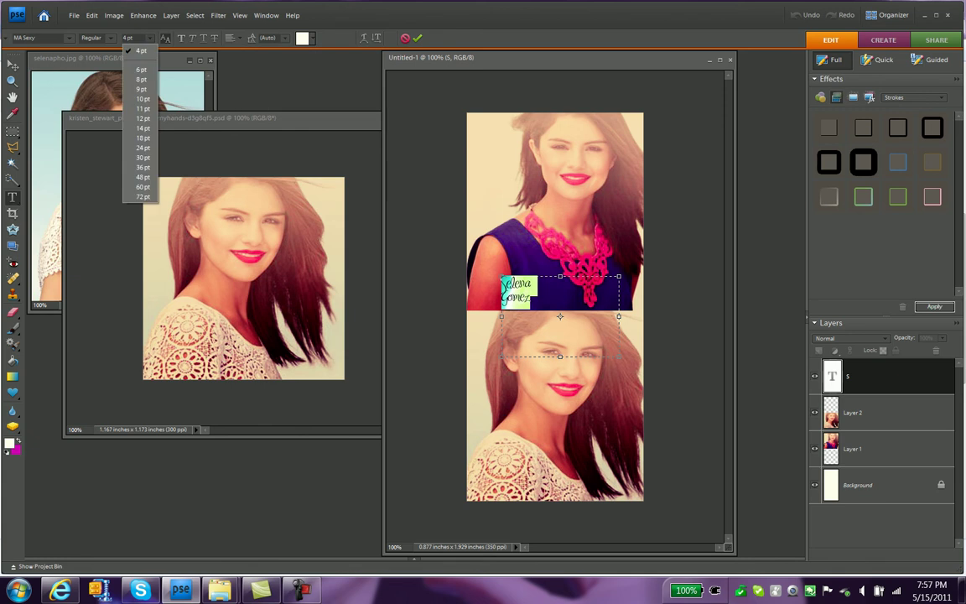
pyautogui.click(126, 115)
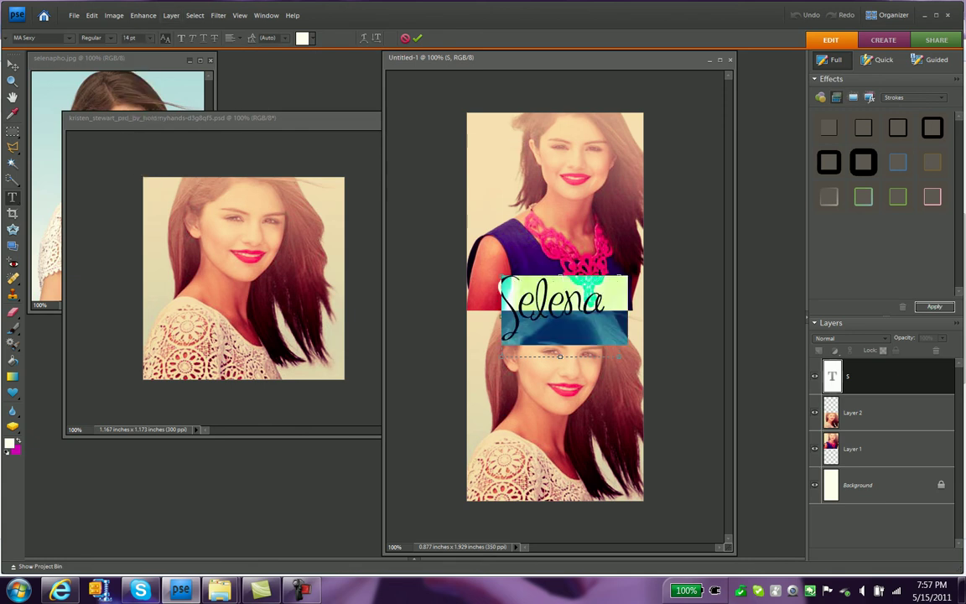
pyautogui.click(150, 38)
pyautogui.click(126, 107)
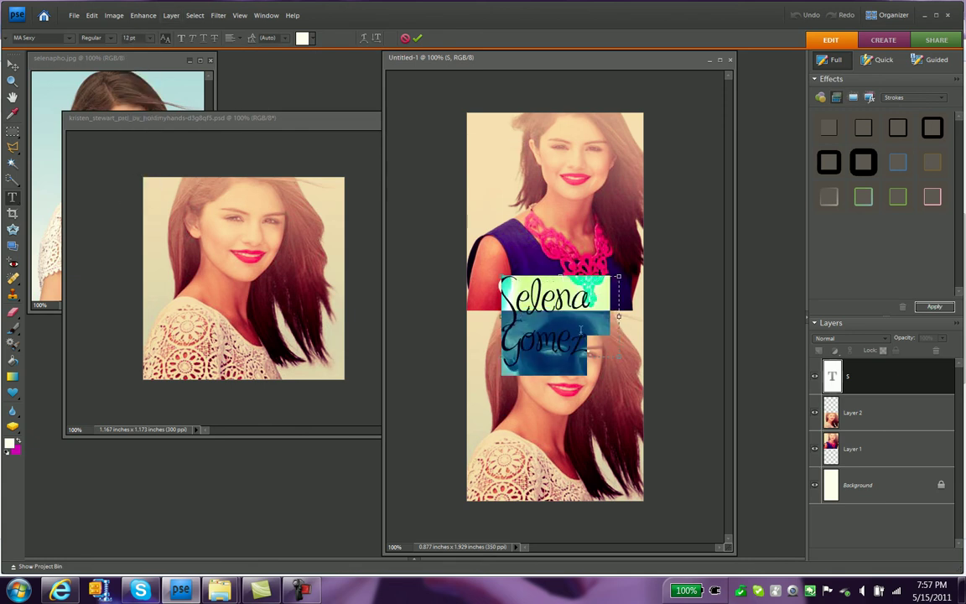
pyautogui.click(234, 38)
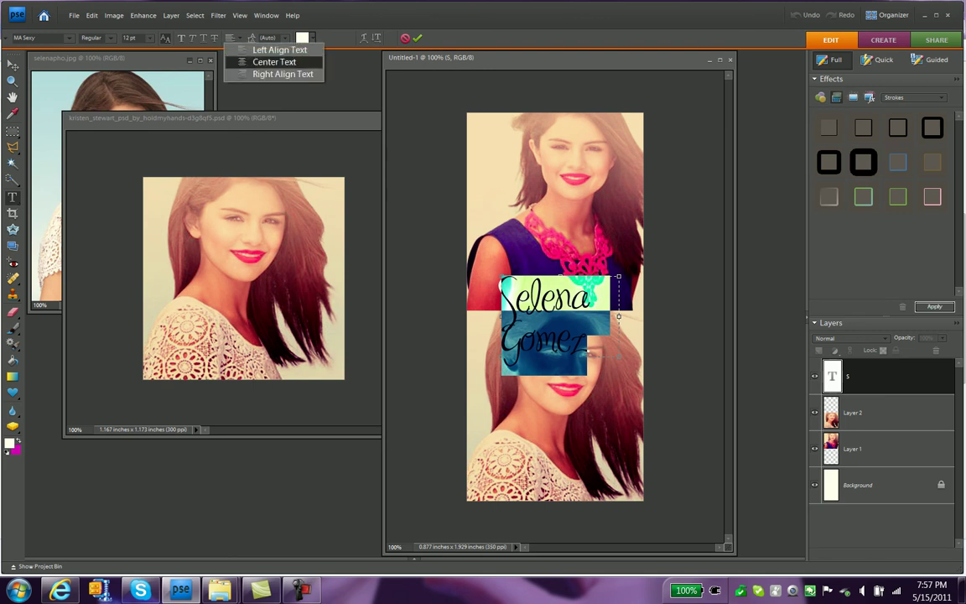
pyautogui.click(268, 61)
pyautogui.click(417, 38)
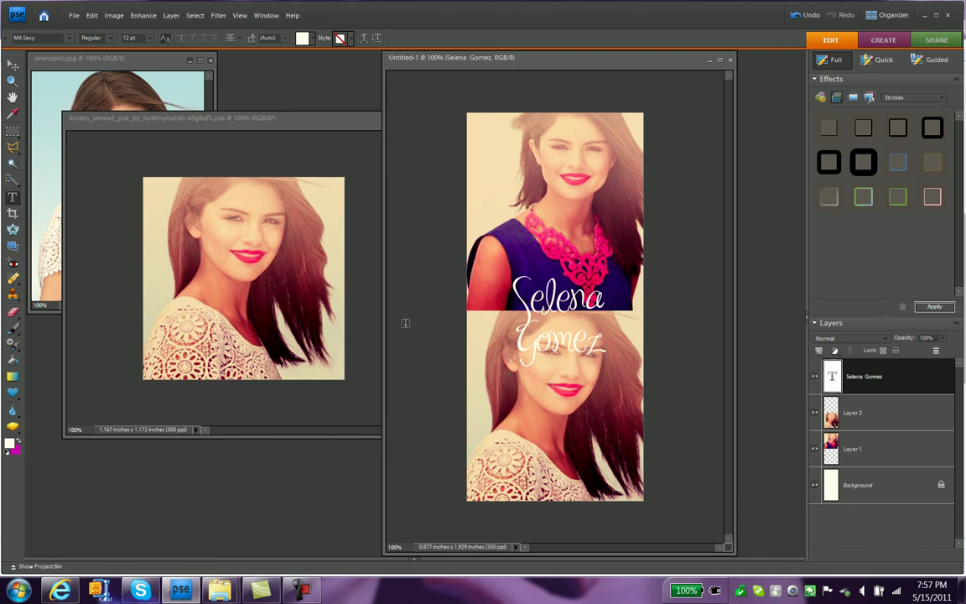
# Step: Shrink the Selena Gomez text to 10 pt
pyautogui.tripleClick(540, 307)
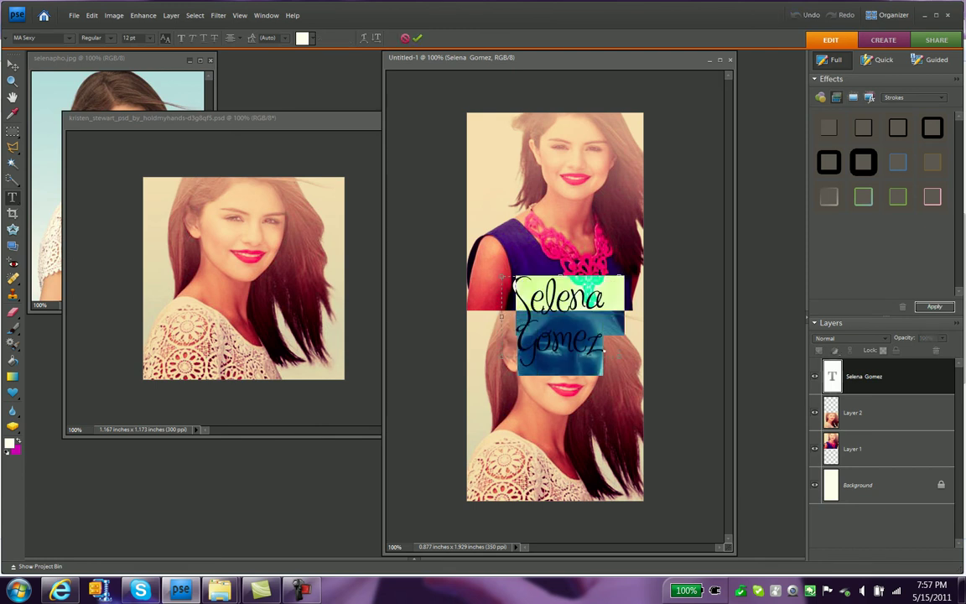
pyautogui.click(151, 38)
pyautogui.click(126, 90)
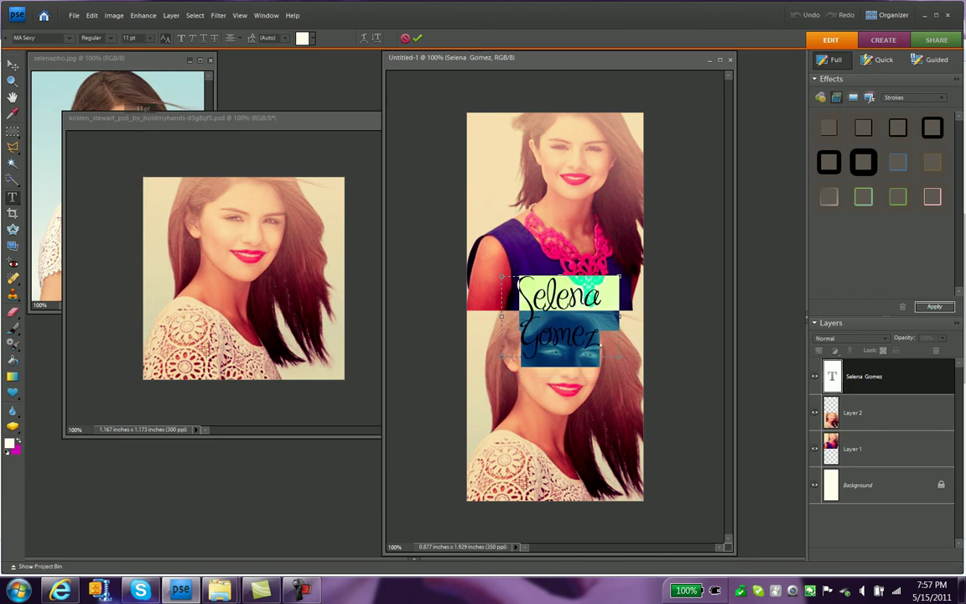
pyautogui.click(151, 38)
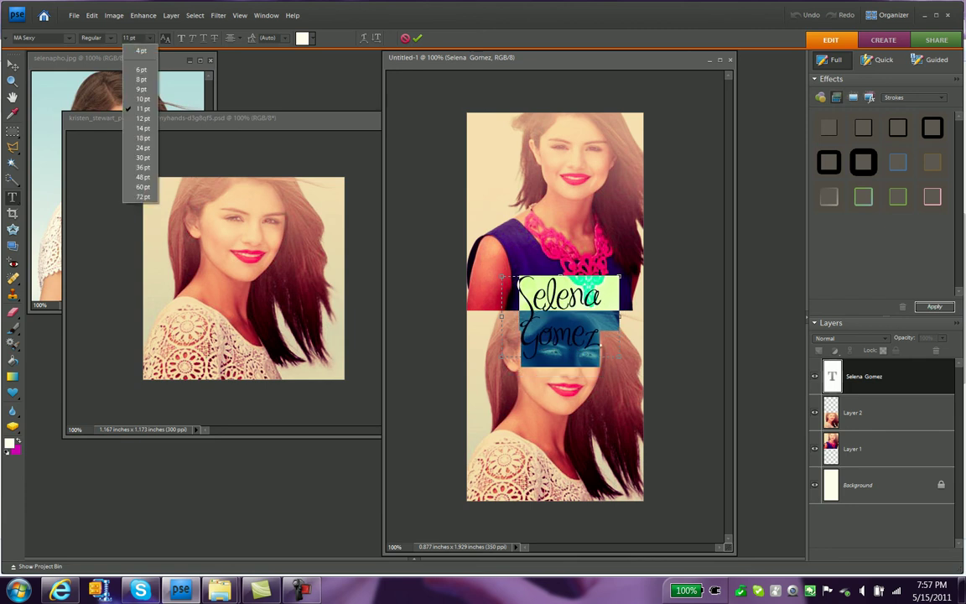
pyautogui.click(126, 80)
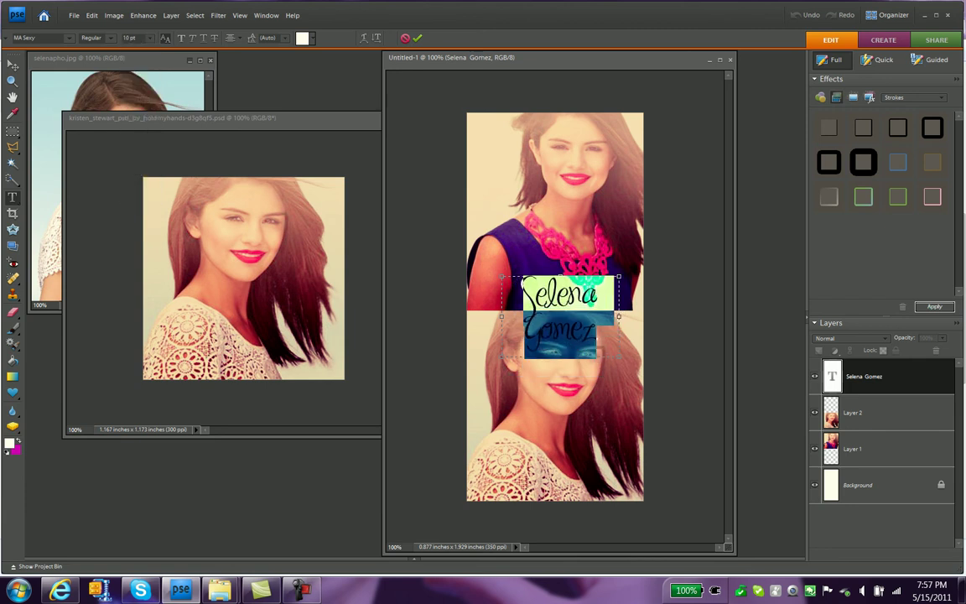
pyautogui.hotkey('ctrl', 'Return')
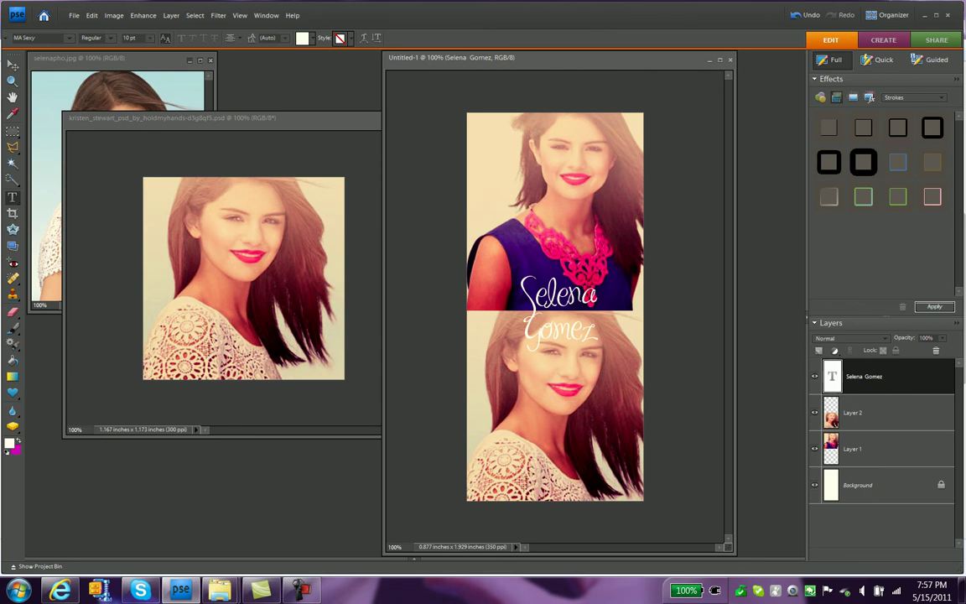
# Step: Reposition the Selena Gomez text layer slightly lower with the Move tool
pyautogui.press('v')
pyautogui.moveTo(555, 403); pyautogui.dragTo(553, 401)
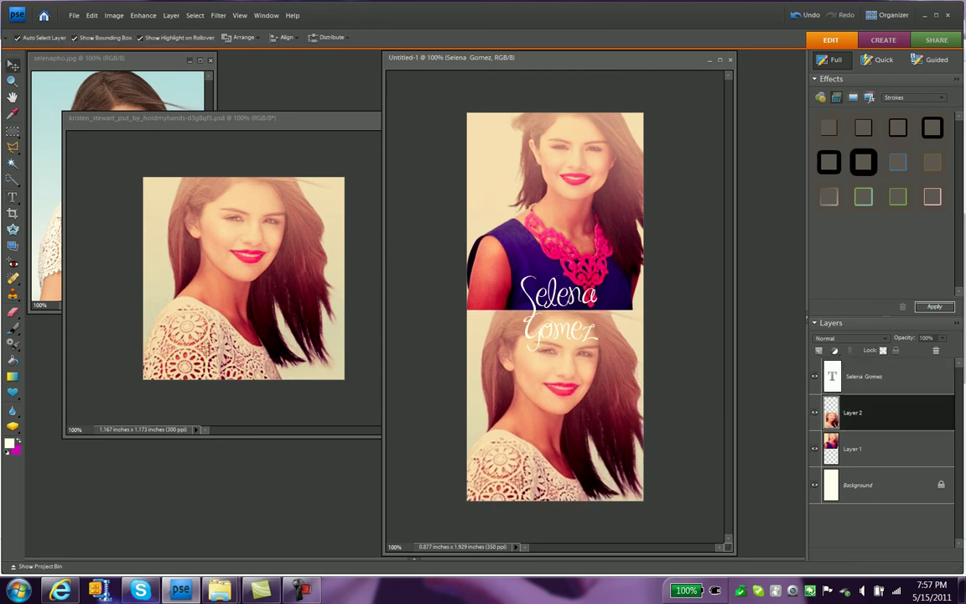
pyautogui.click(553, 402)
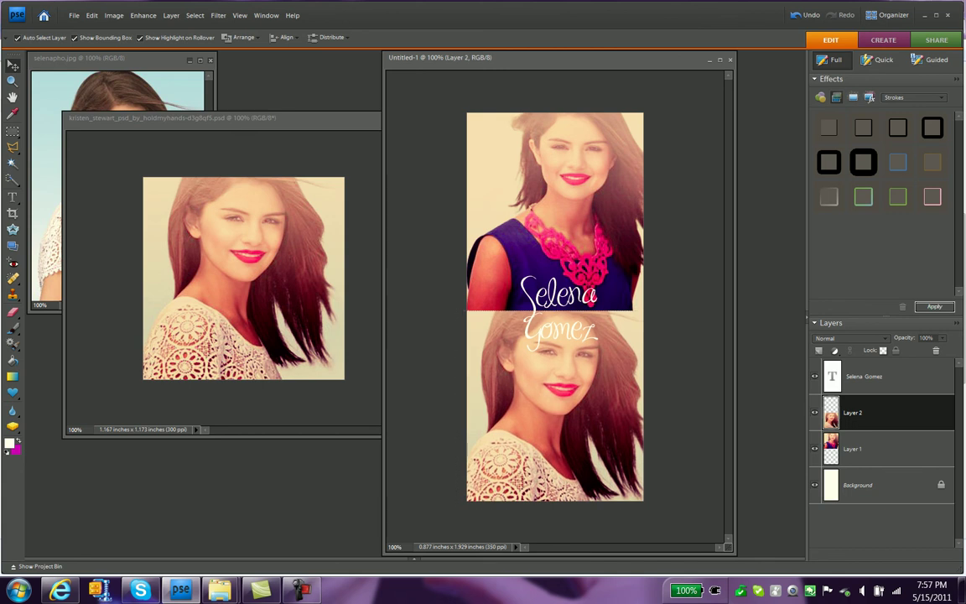
pyautogui.click(857, 485)
pyautogui.moveTo(558, 294)
pyautogui.mouseDown()
pyautogui.moveTo(453, 294)
pyautogui.moveTo(559, 317)
pyautogui.mouseUp()
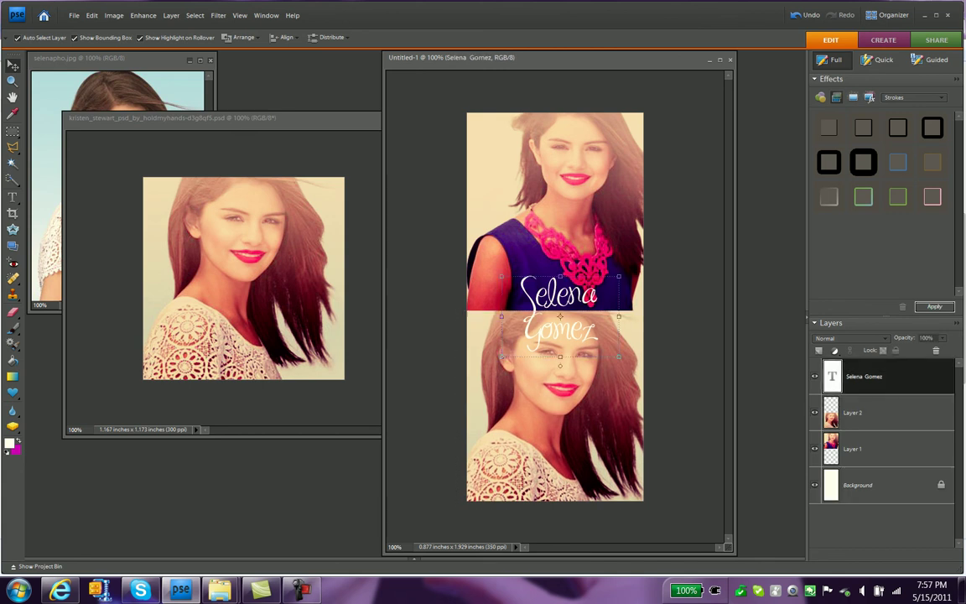
# Step: Reselect the text and set its size to 9 pt
pyautogui.press('t')
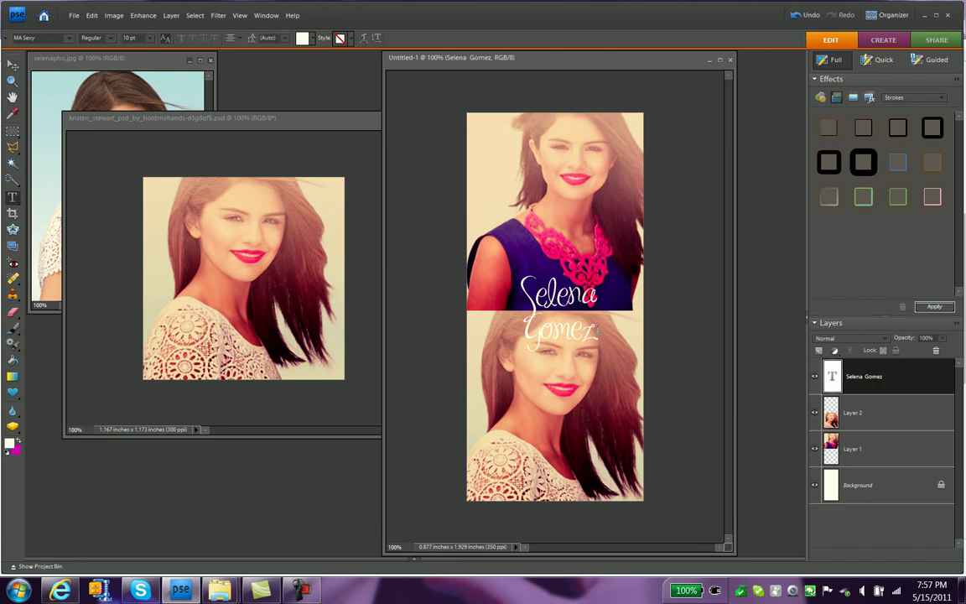
pyautogui.moveTo(594, 331); pyautogui.dragTo(521, 285)
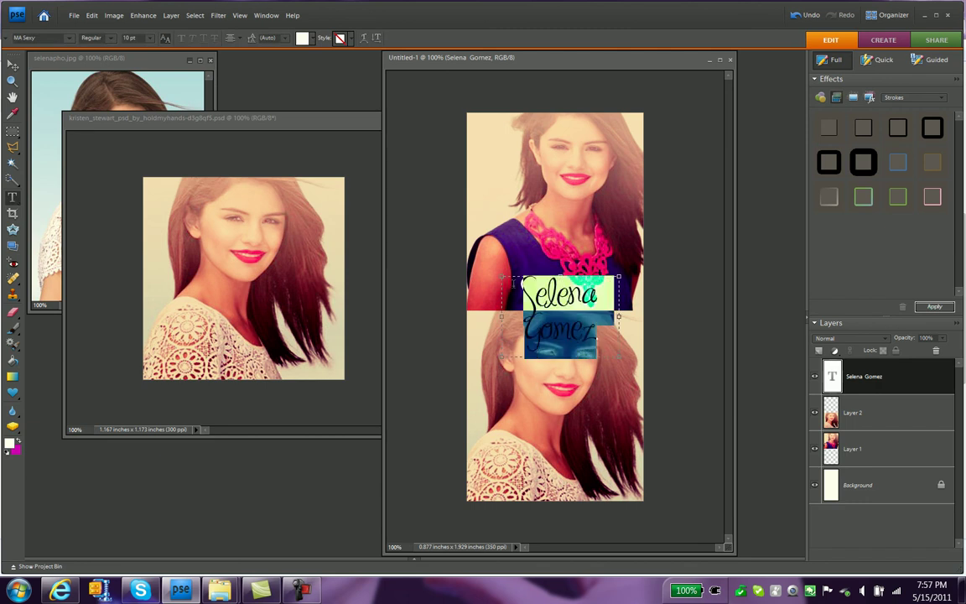
pyautogui.click(151, 38)
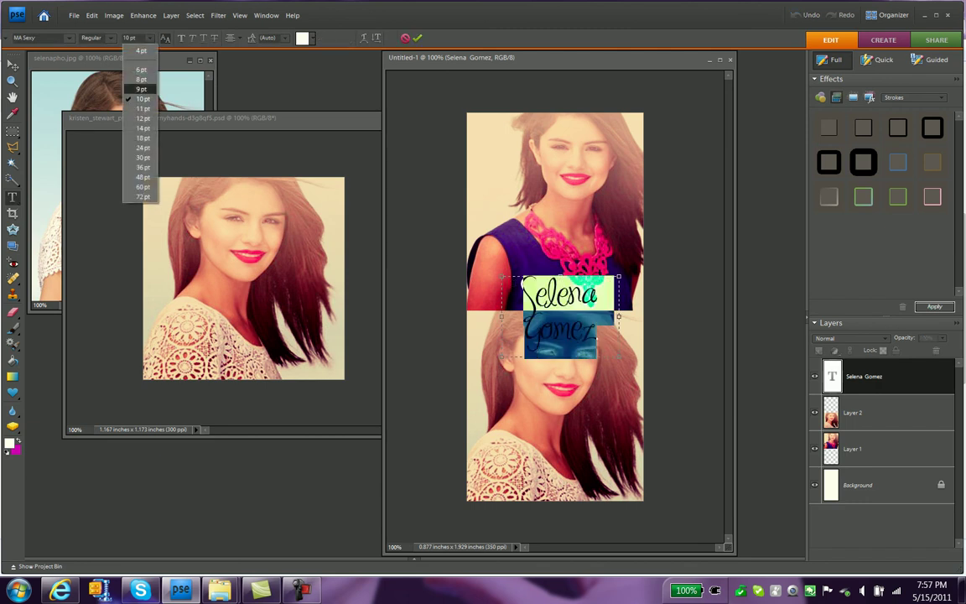
pyautogui.click(128, 79)
pyautogui.hotkey('ctrl', 'Return')
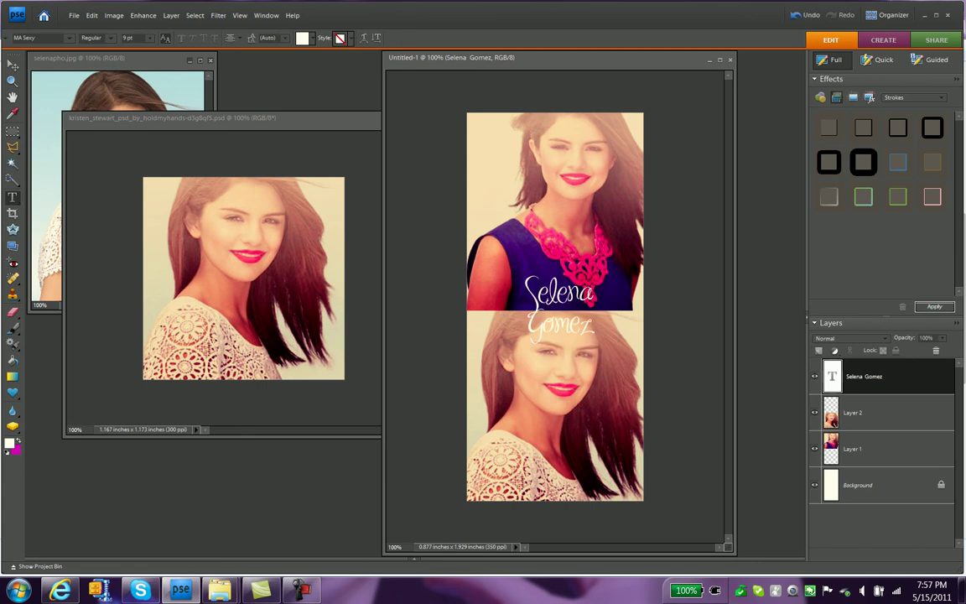
# Step: Select the Brush tool with the 108 px heart brush shape
pyautogui.click(12, 327)
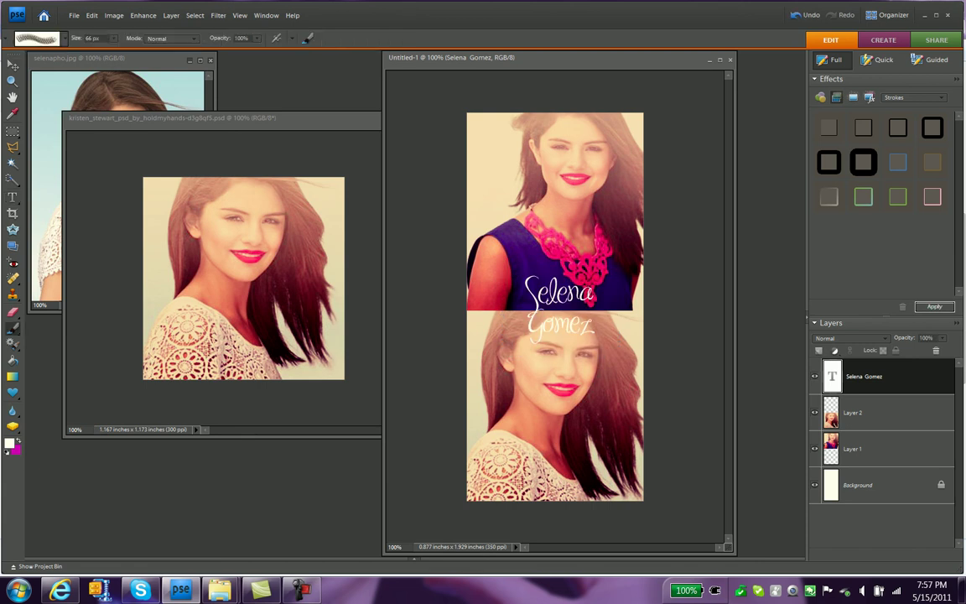
pyautogui.click(61, 38)
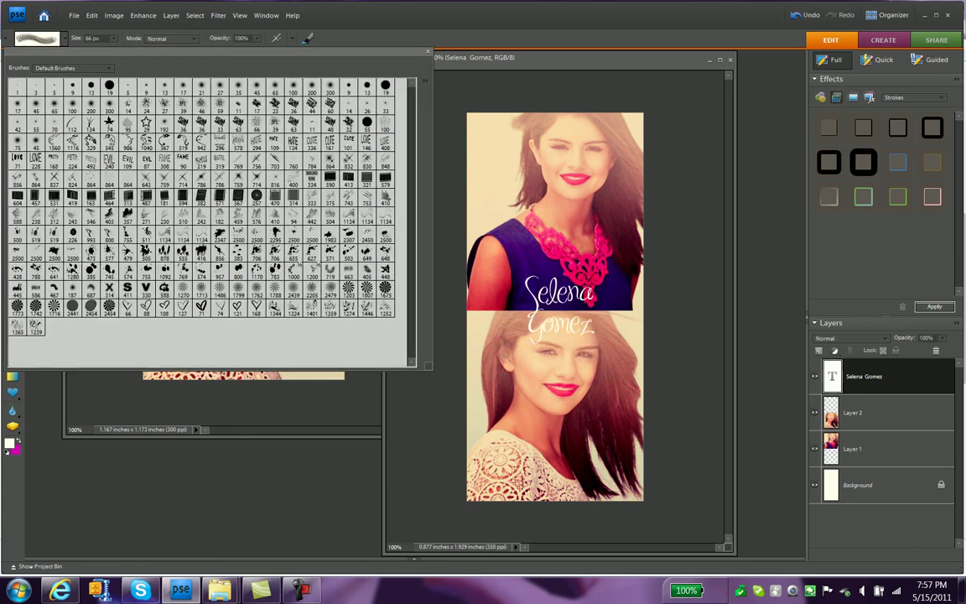
pyautogui.click(183, 307)
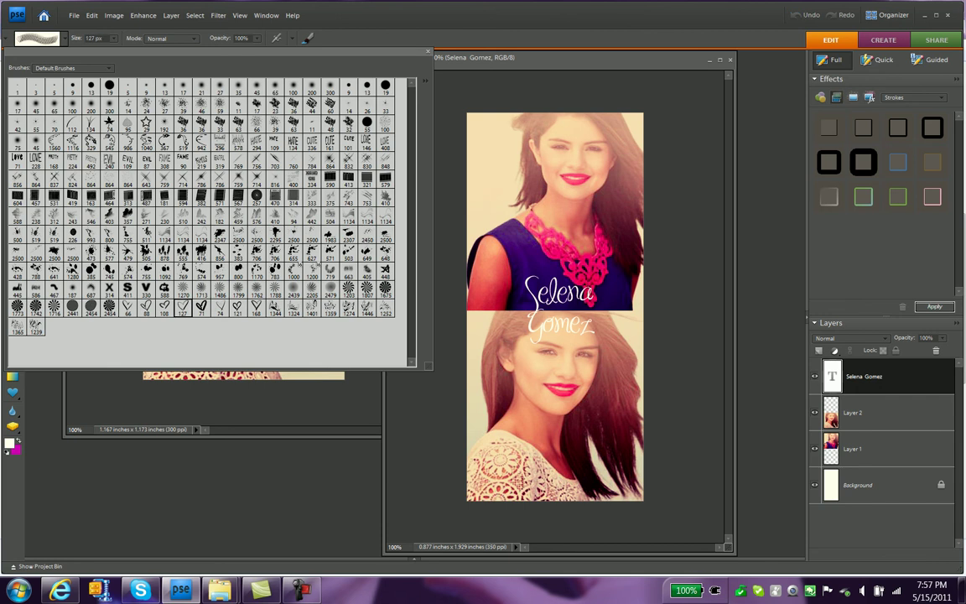
pyautogui.click(165, 307)
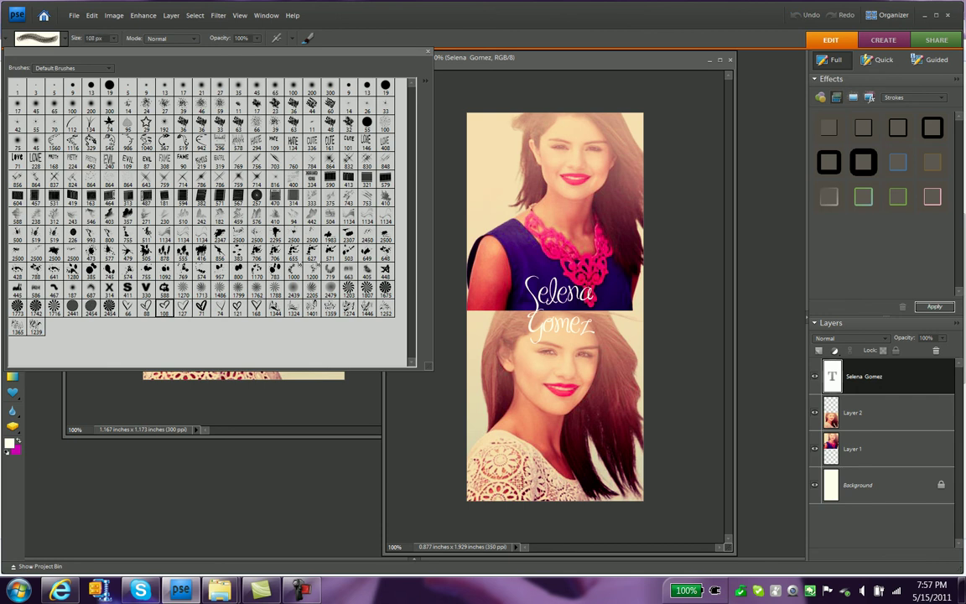
pyautogui.press('Return')
# Step: Set the foreground colour to pink #dd74cf
pyautogui.click(9, 442)
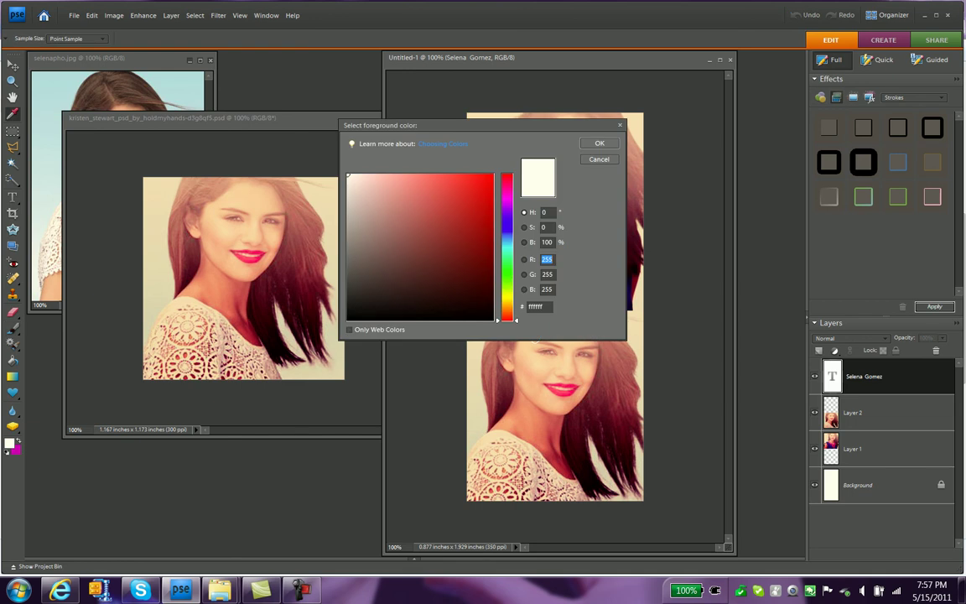
pyautogui.click(507, 193)
pyautogui.click(416, 193)
pyautogui.click(600, 142)
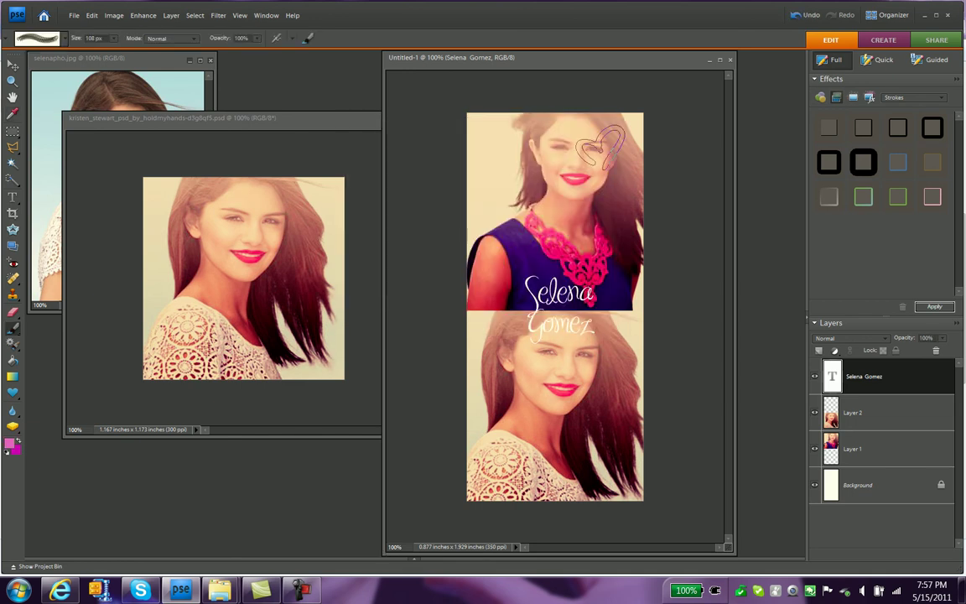
# Step: Stamp a heart beside the 'Selena Gomez' text, accepting simplification of the text layer
pyautogui.click(608, 308)
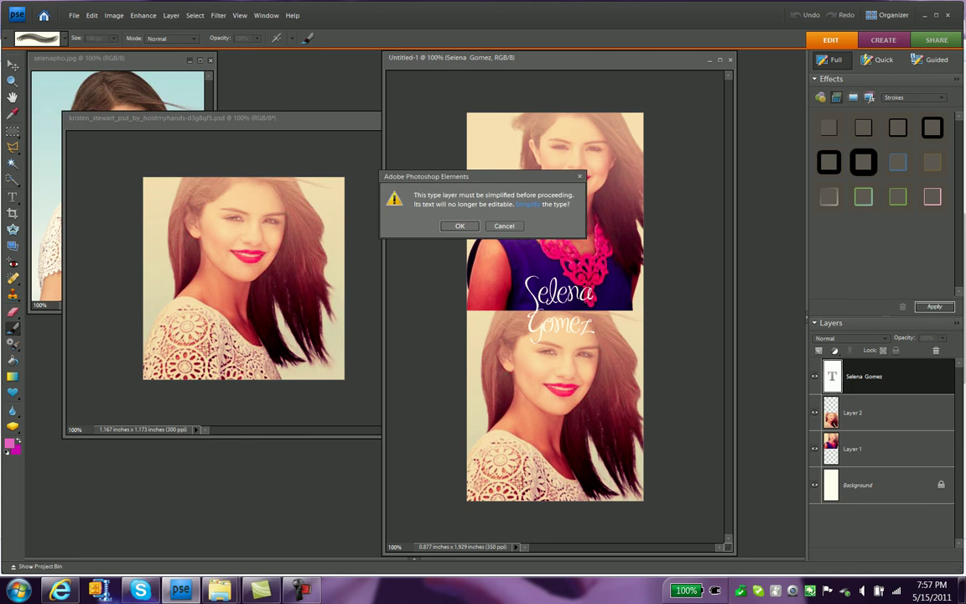
pyautogui.press('Return')
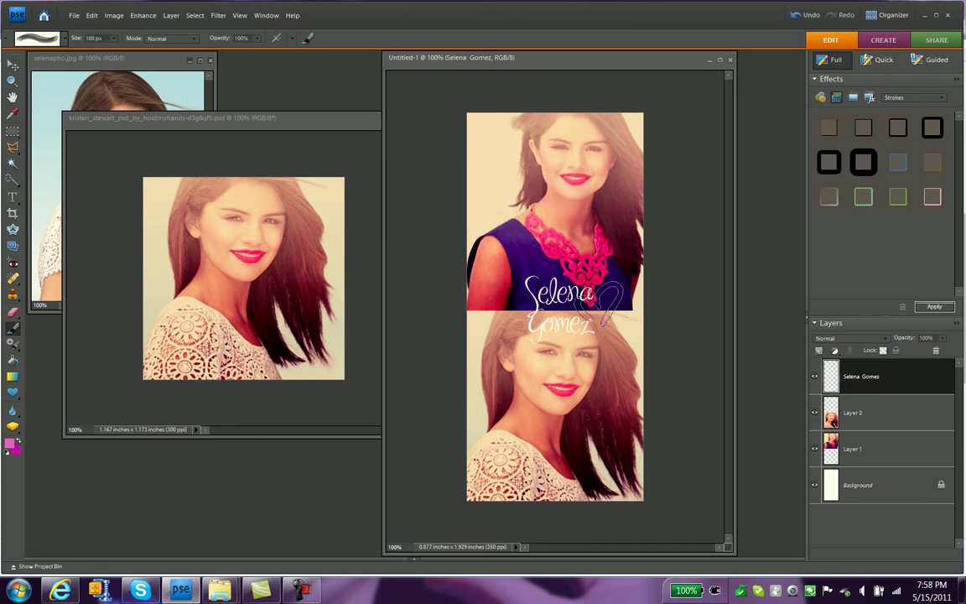
pyautogui.click(608, 308)
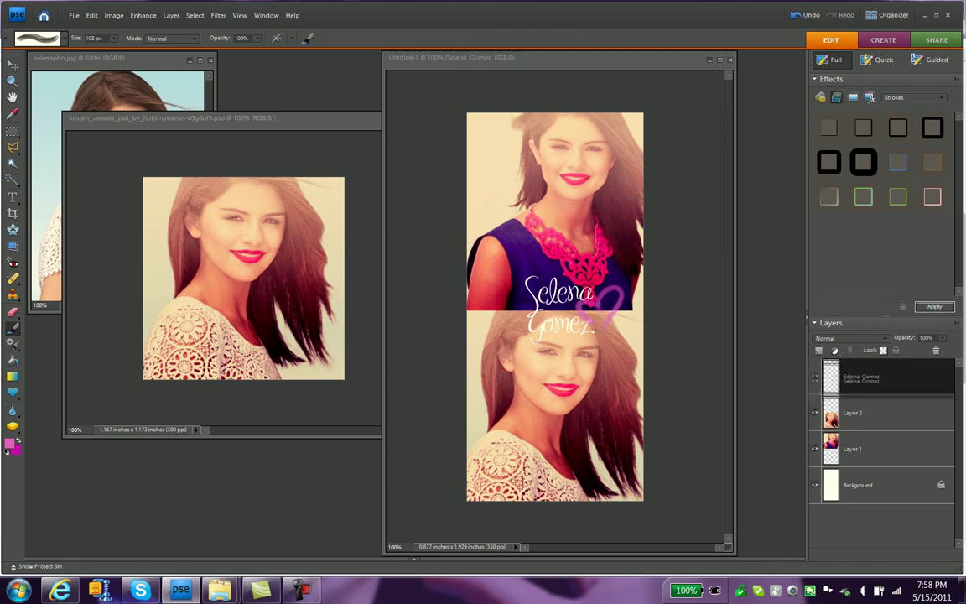
# Step: Try moving the 'Selena Gomez' layer below Layer 2, then restore it above Layer 2
pyautogui.moveTo(855, 376); pyautogui.dragTo(855, 413)
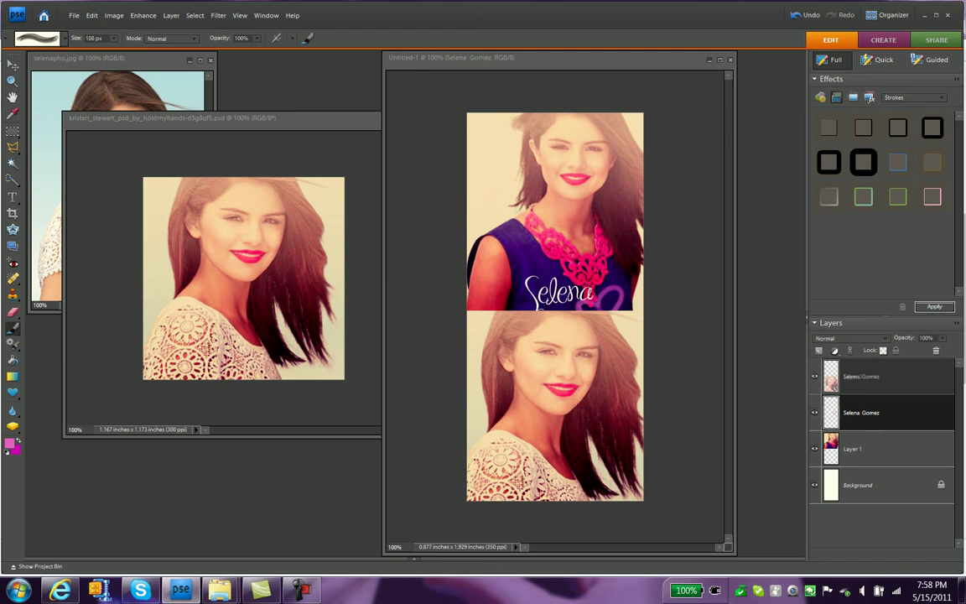
pyautogui.hotkey('ctrl', ']')
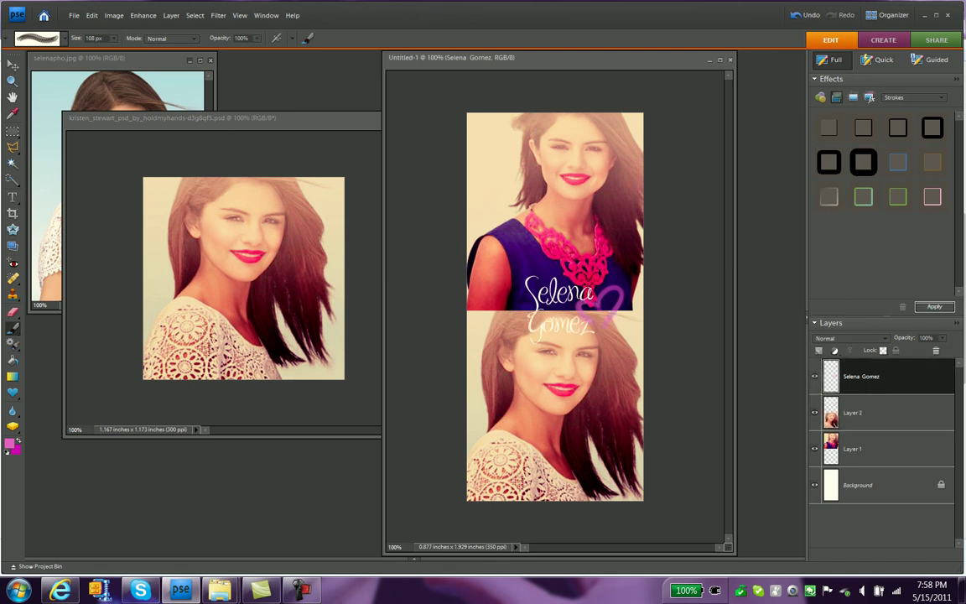
pyautogui.hotkey('ctrl', '[')
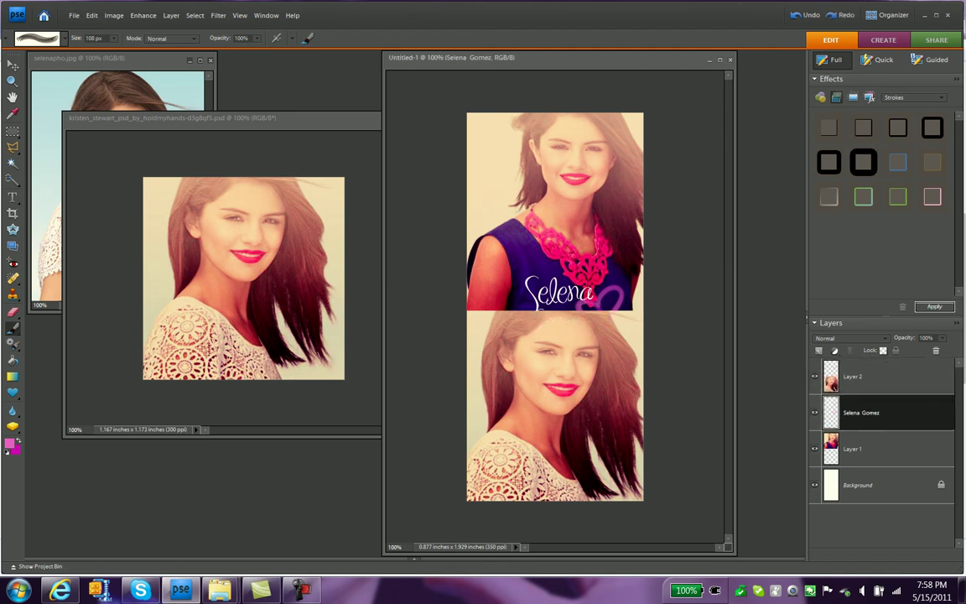
pyautogui.hotkey('ctrl', ']')
# Step: Undo the heart on the text and restamp it on a new Layer 3 right of 'Selena'
pyautogui.hotkey('ctrl', 'z')
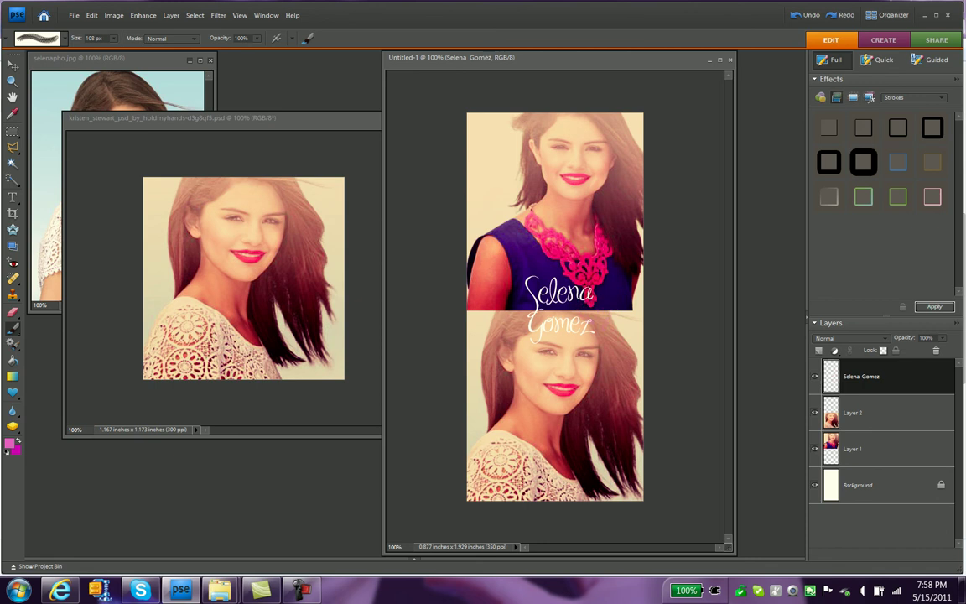
pyautogui.hotkey('ctrl', 'shift', 'alt', 'n')
pyautogui.click(611, 300)
# Step: Restamp the first heart, then stamp an 88 px outline heart below it on new Layer 4
pyautogui.click(607, 296)
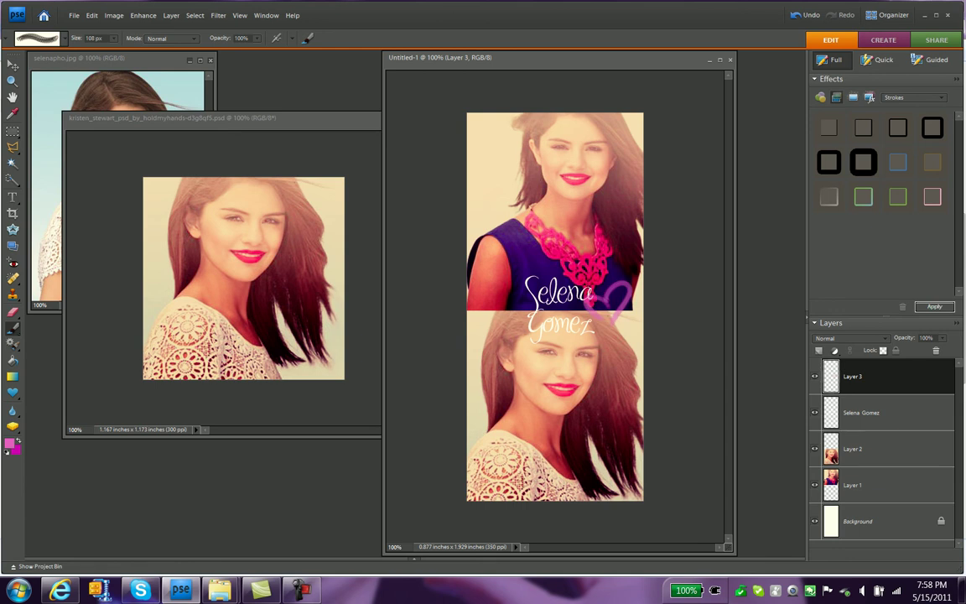
pyautogui.hotkey('ctrl', 'shift', 'alt', 'n')
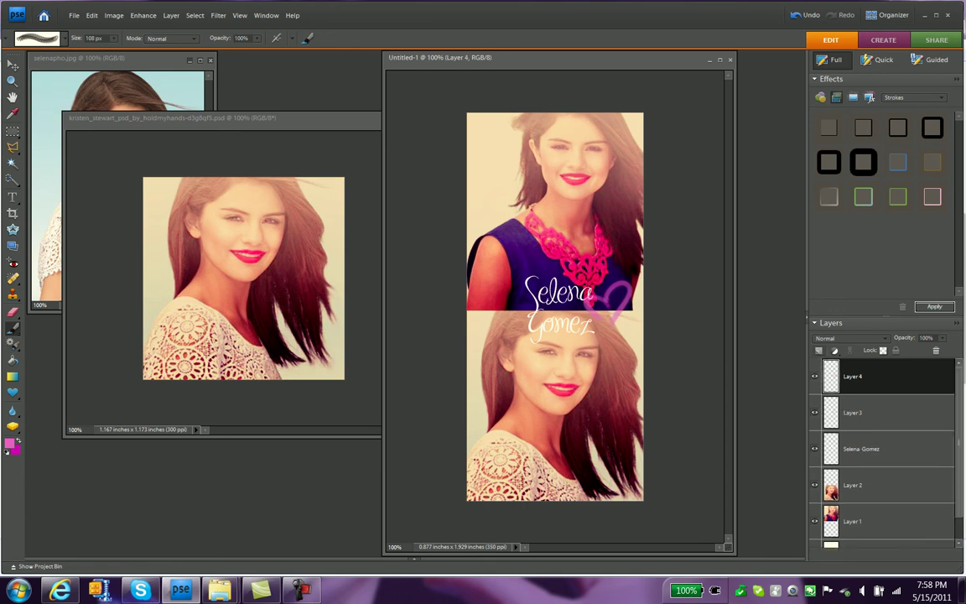
pyautogui.click(38, 38)
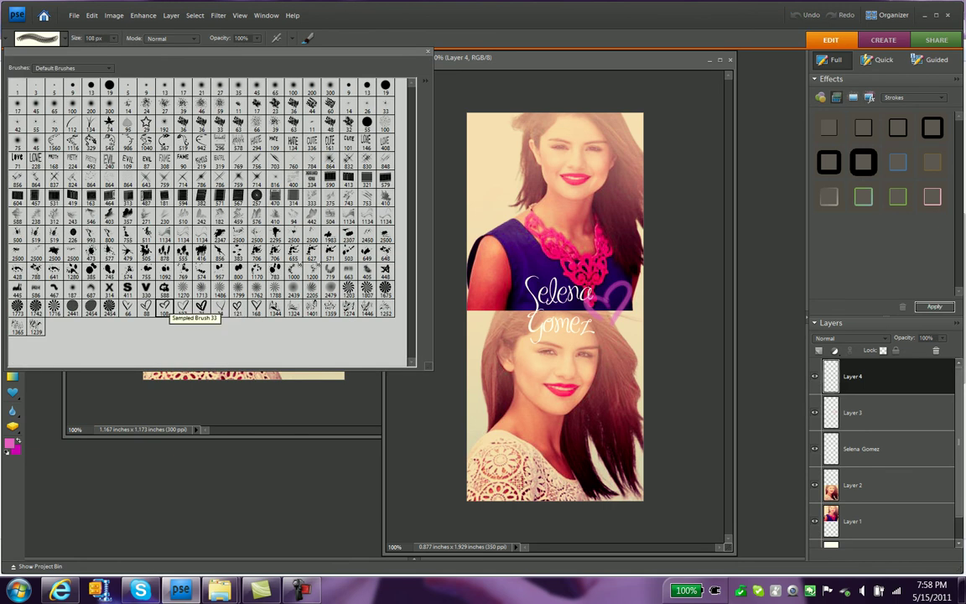
pyautogui.click(237, 307)
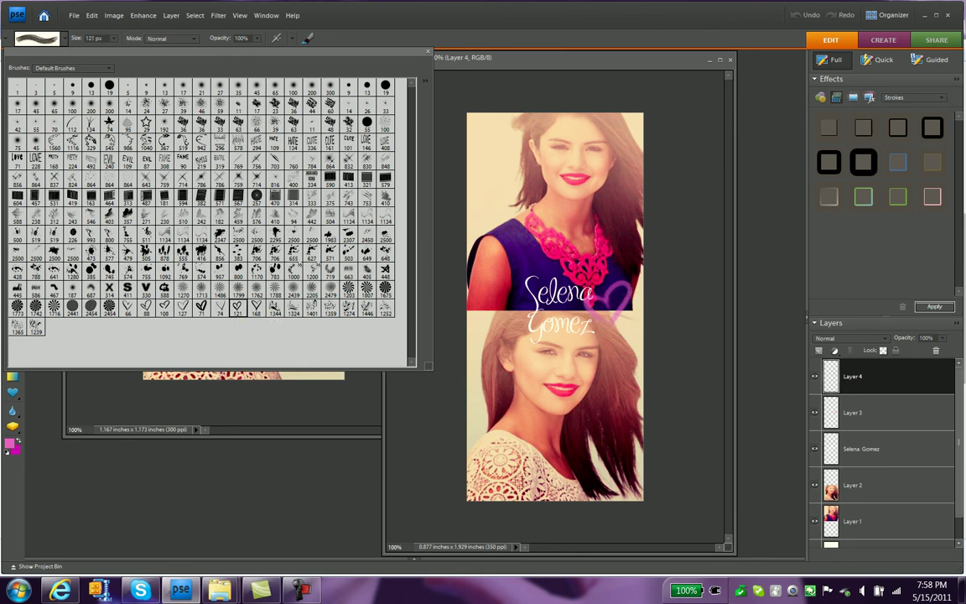
pyautogui.click(146, 307)
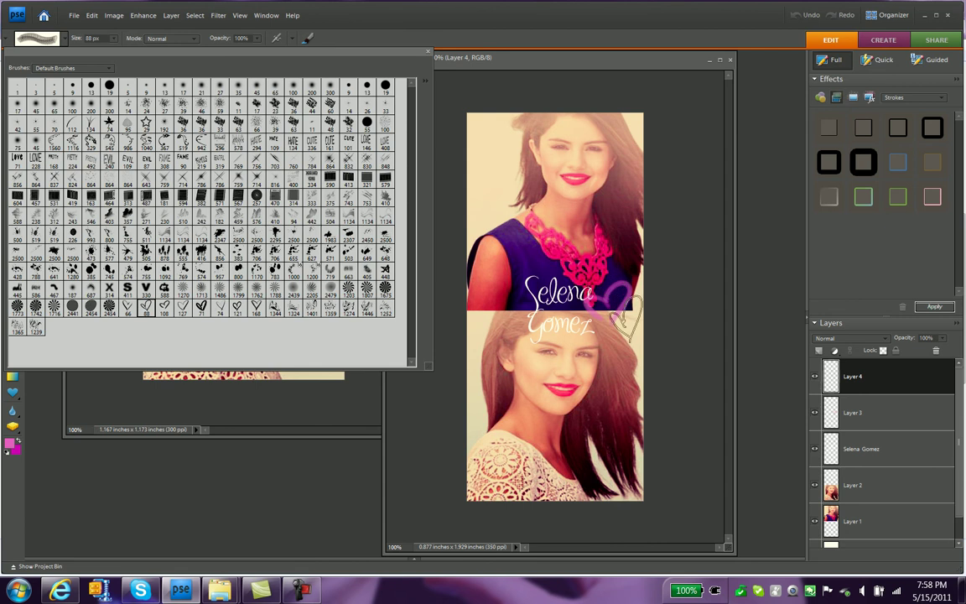
pyautogui.click(557, 290)
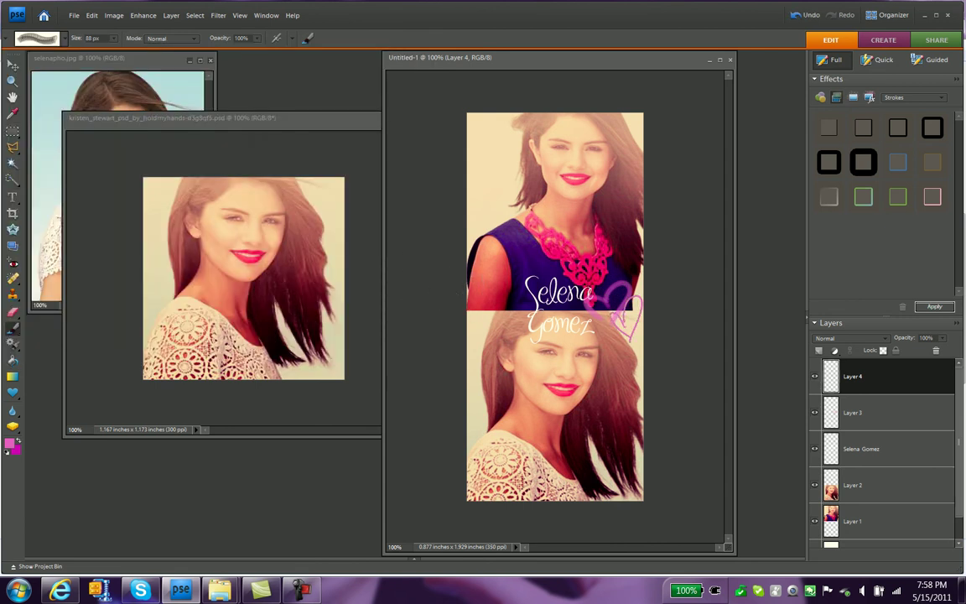
pyautogui.press('v')
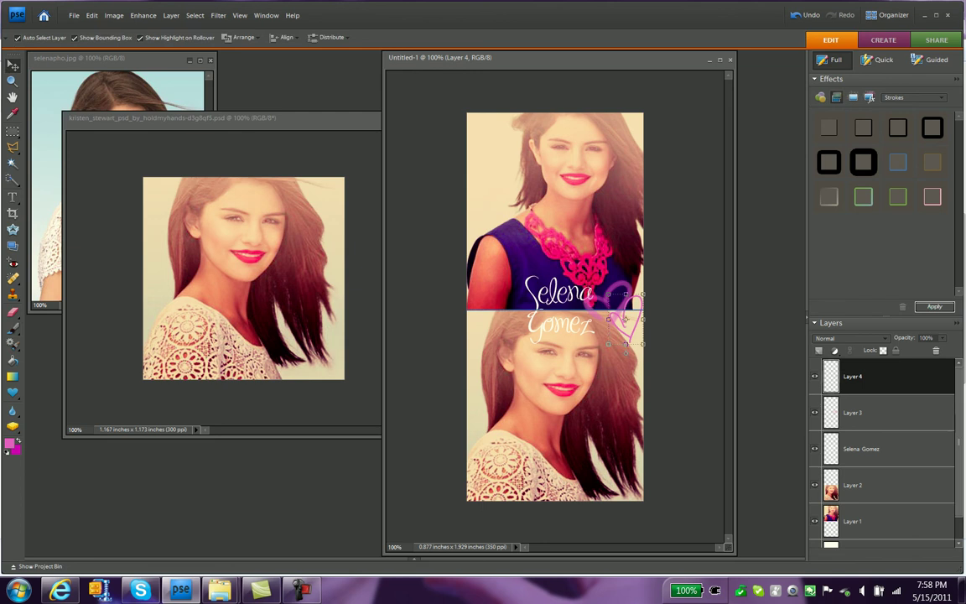
pyautogui.moveTo(427, 120); pyautogui.dragTo(373, 122)
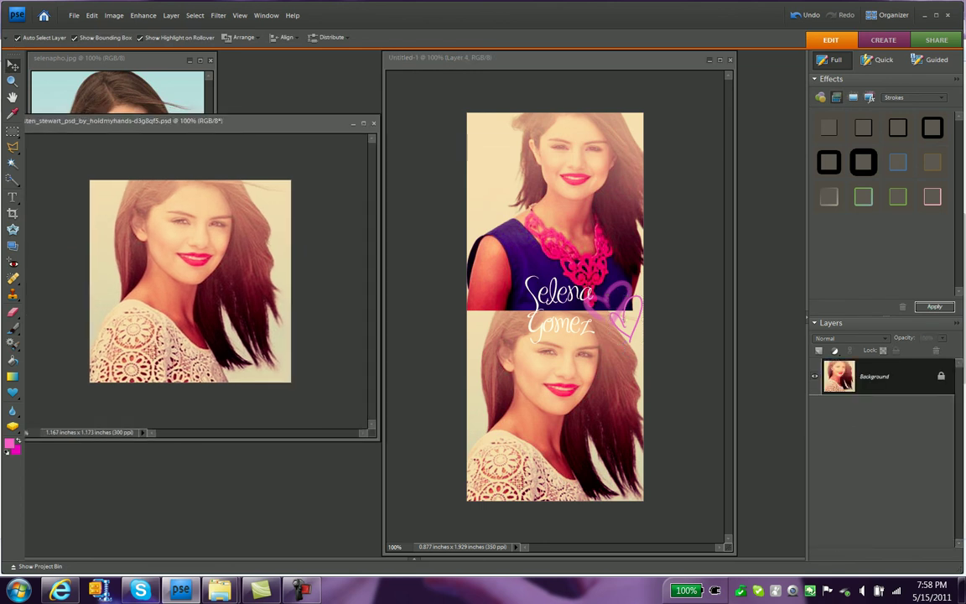
# Step: Close the other Selena photo without saving and close selenapho.jpg, then begin Save As
pyautogui.click(373, 122)
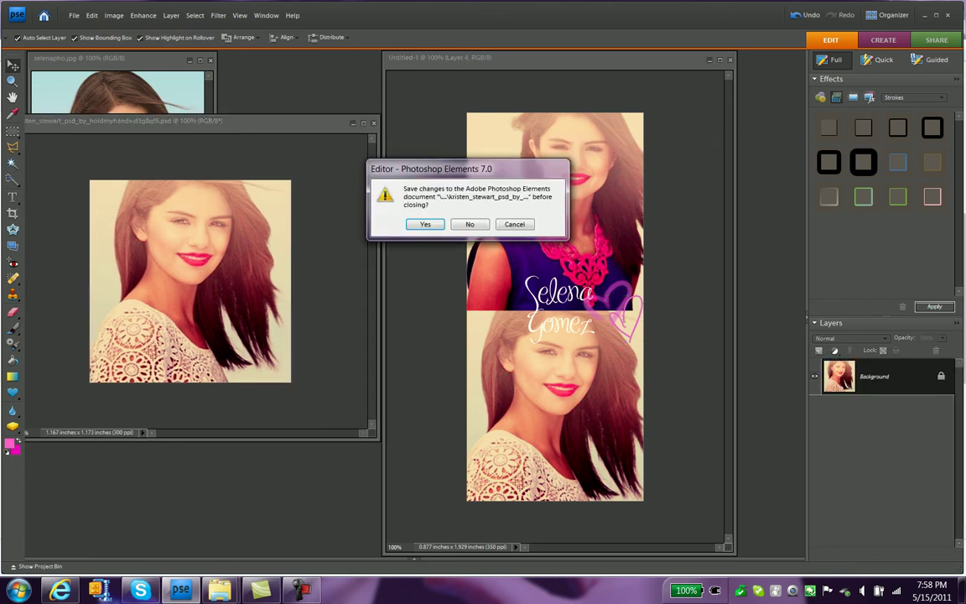
pyautogui.click(469, 224)
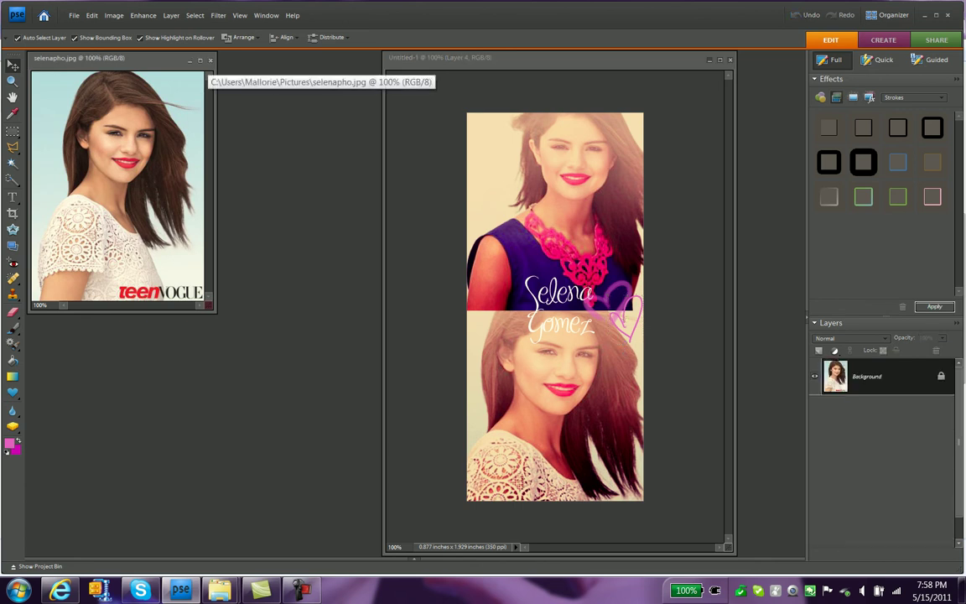
pyautogui.click(211, 60)
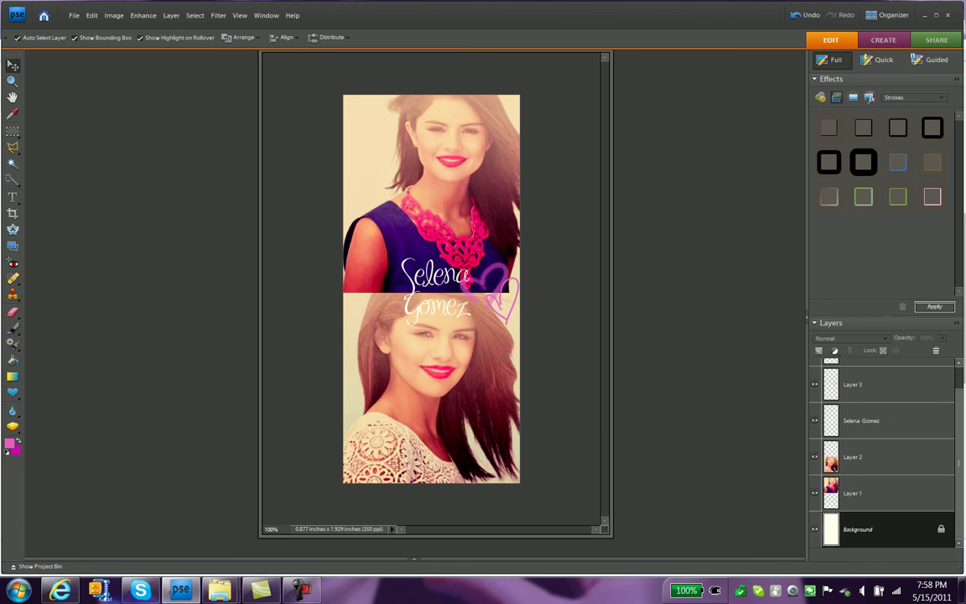
pyautogui.click(73, 15)
pyautogui.hotkey('ctrl', 'shift', 's')
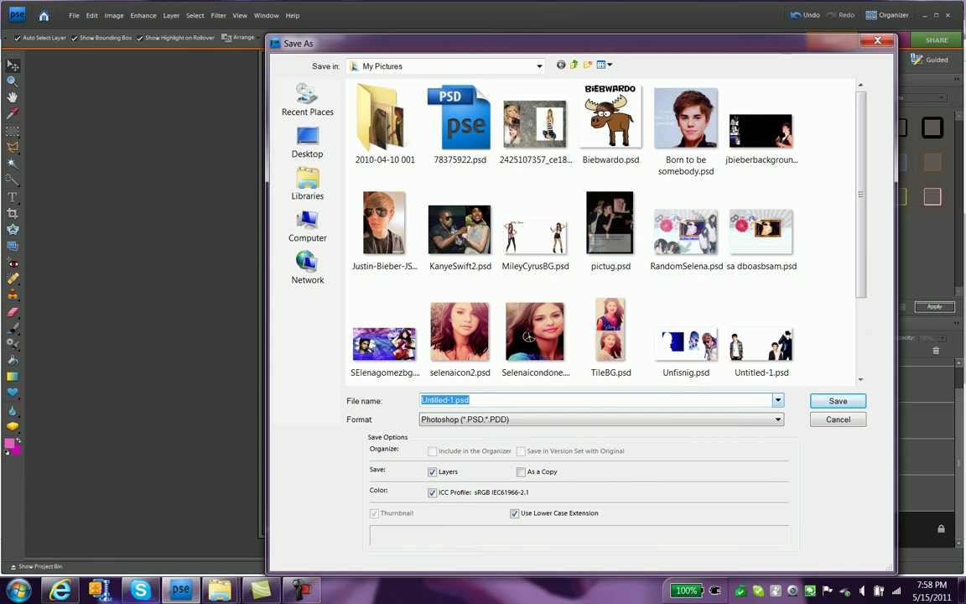